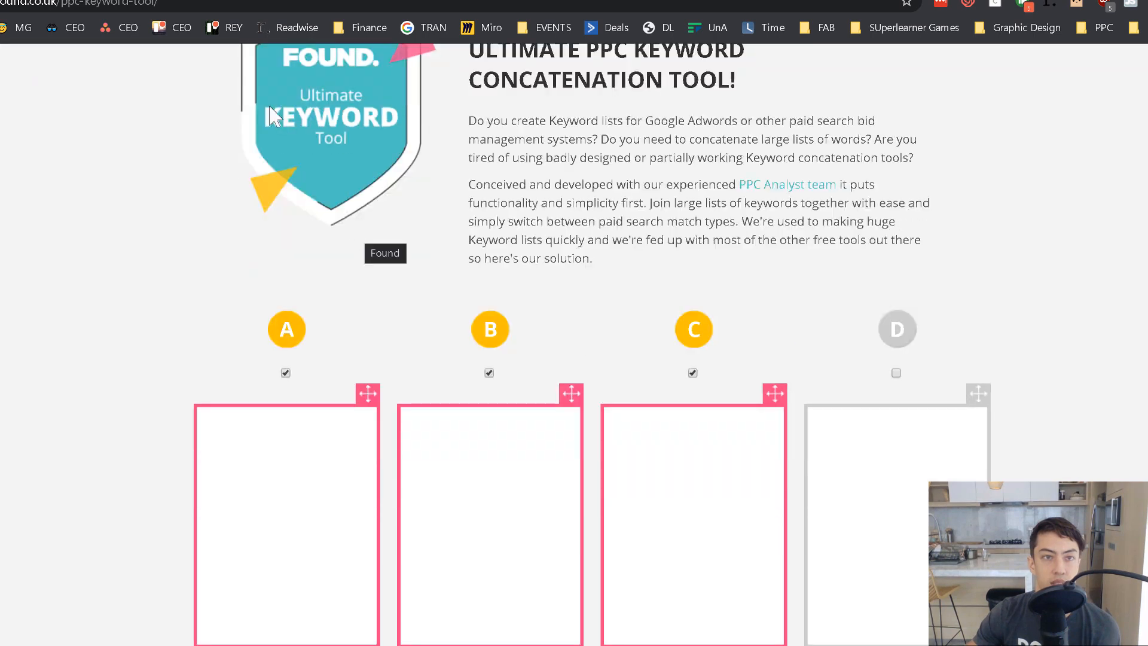
# - Switch to the Amazon add-keywords dialog and enter "+dog +treats" in the keyword list with only the Broad match type selected
pyautogui.click(245, 0)
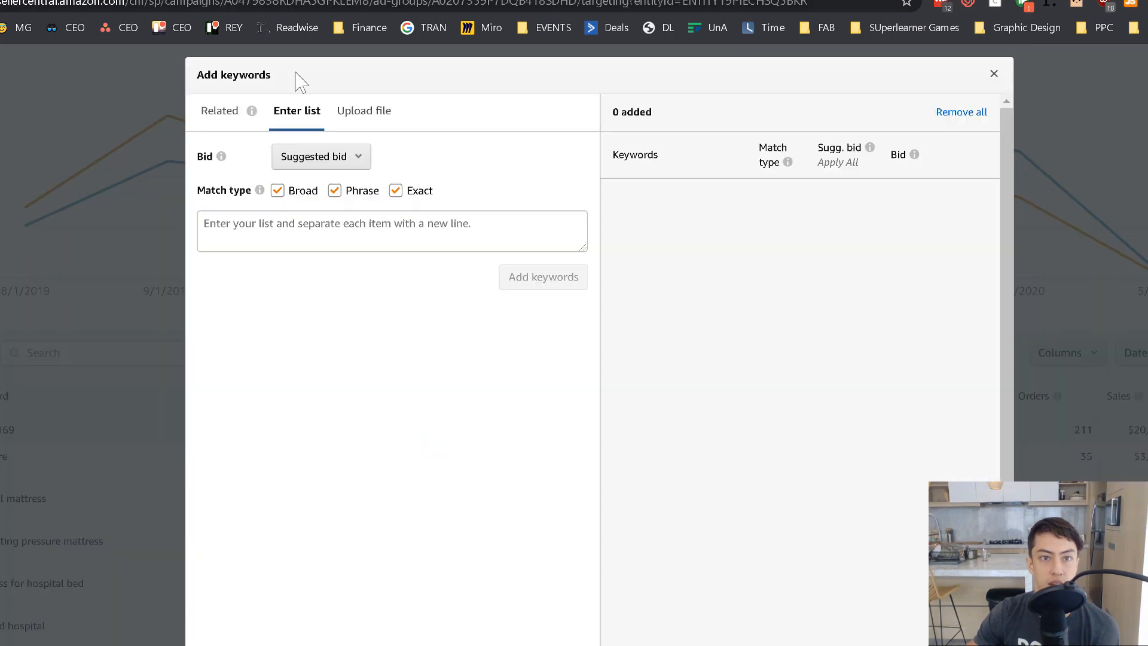
pyautogui.click(388, 235)
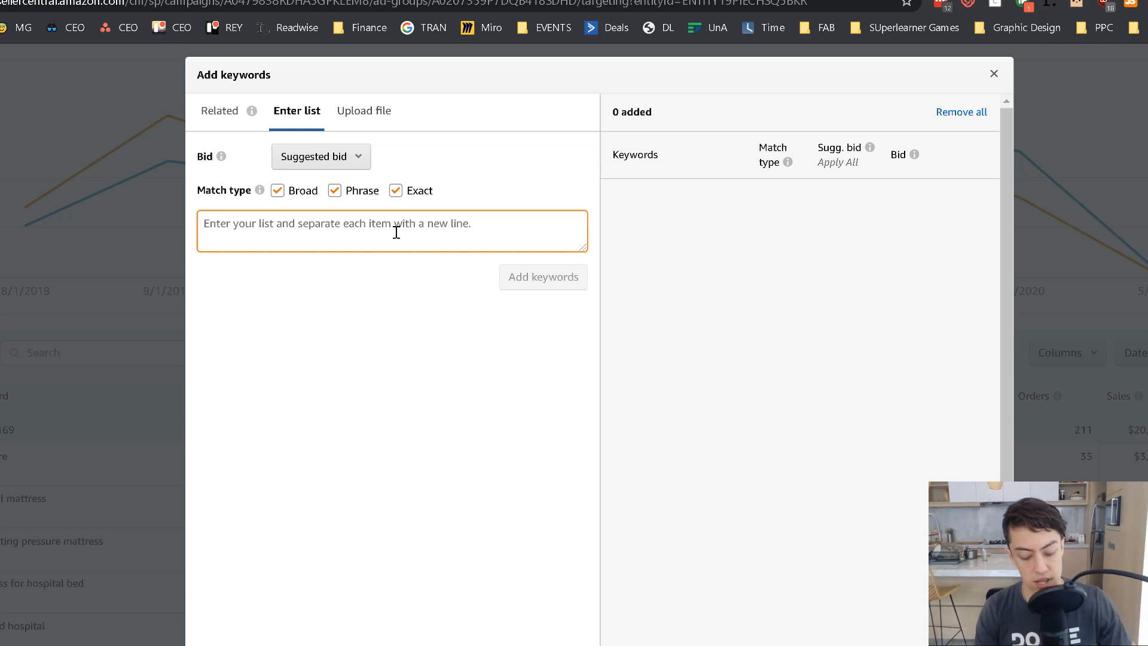
pyautogui.write('+')
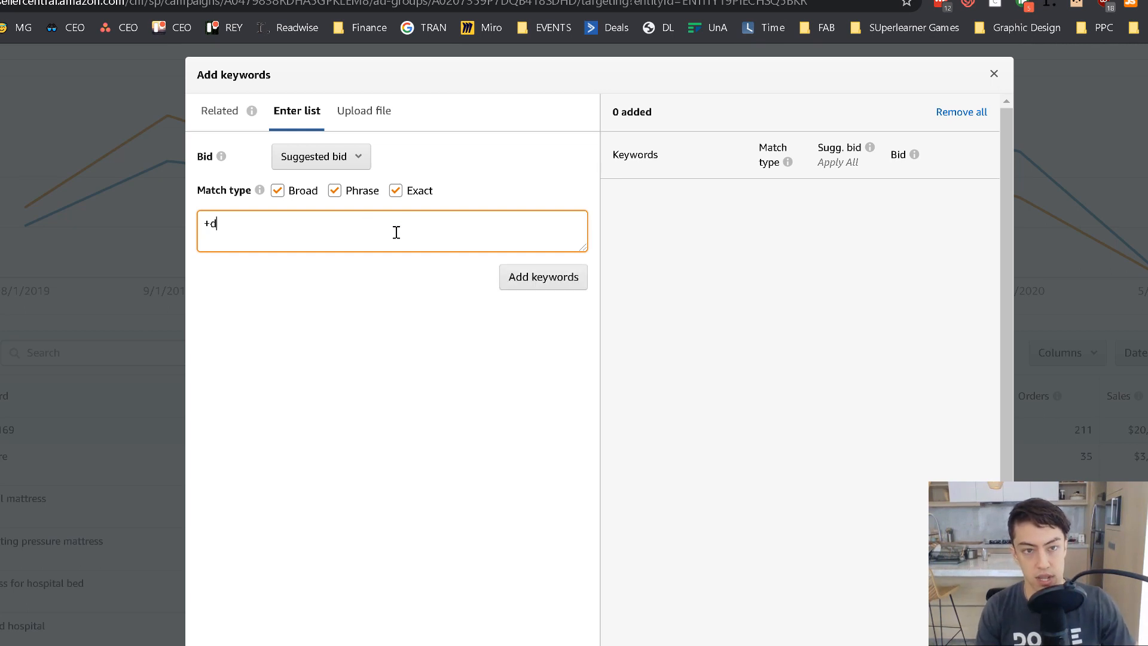
pyautogui.write('dog T+reat')
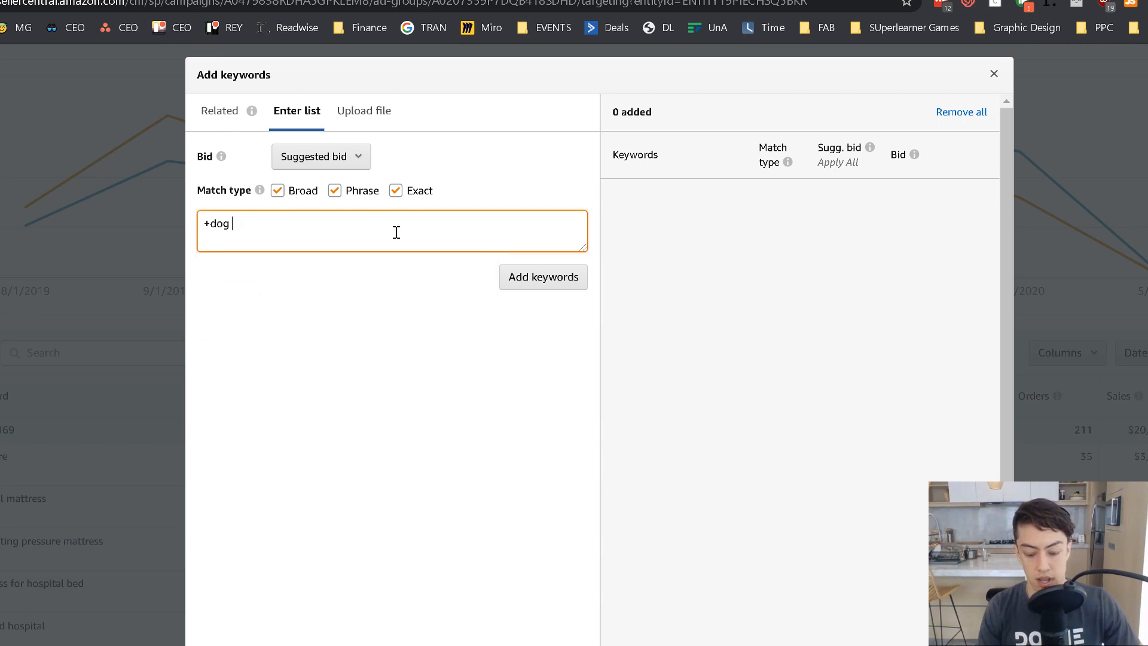
pyautogui.write('+Treats')
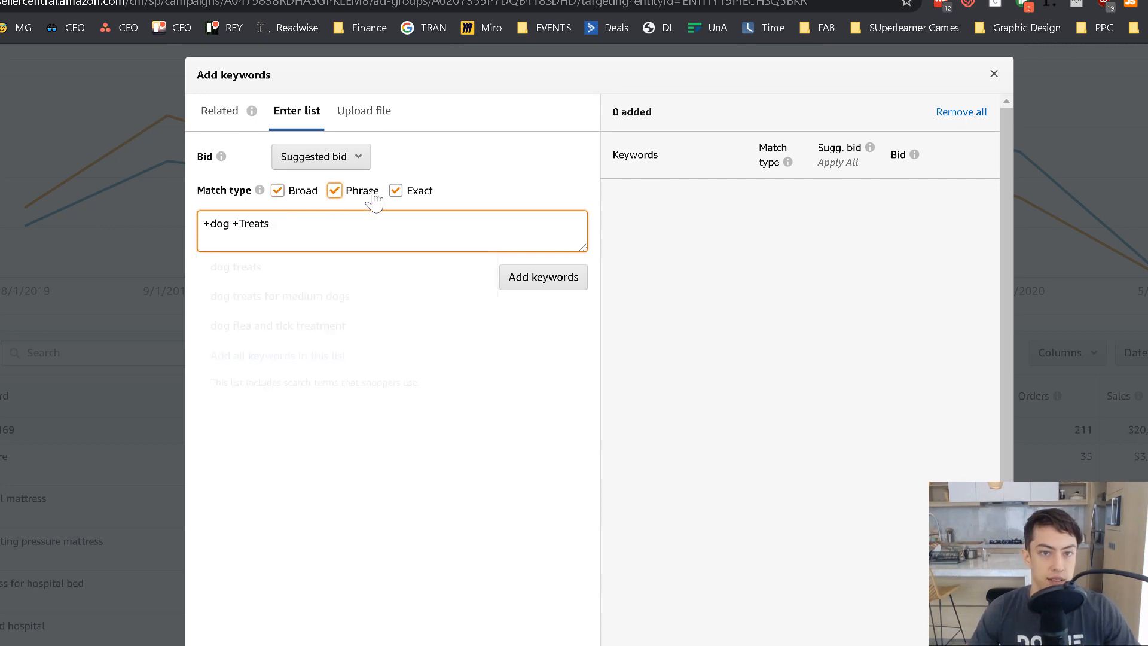
pyautogui.click(395, 191)
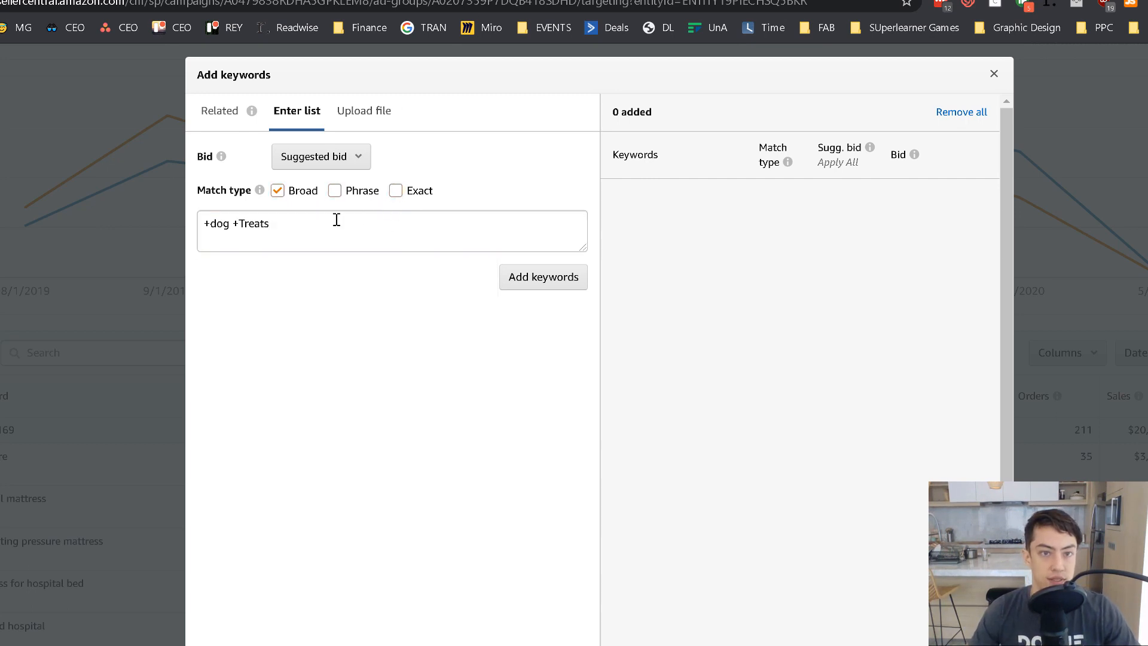
pyautogui.click(252, 231)
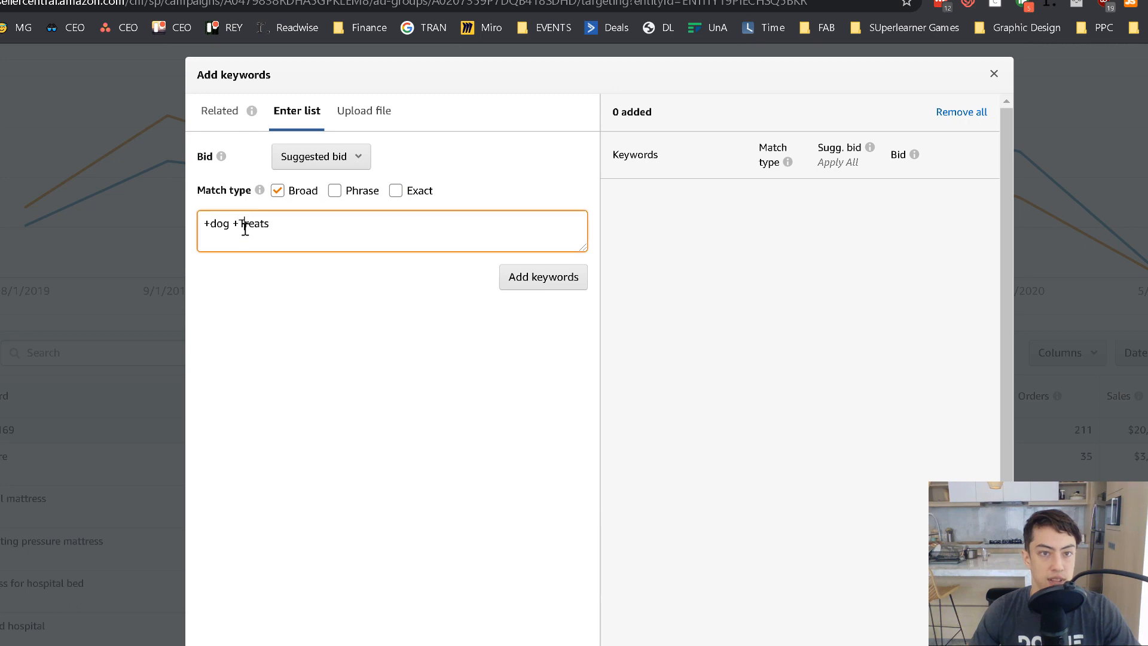
pyautogui.press('BackSpace')
pyautogui.write('t')
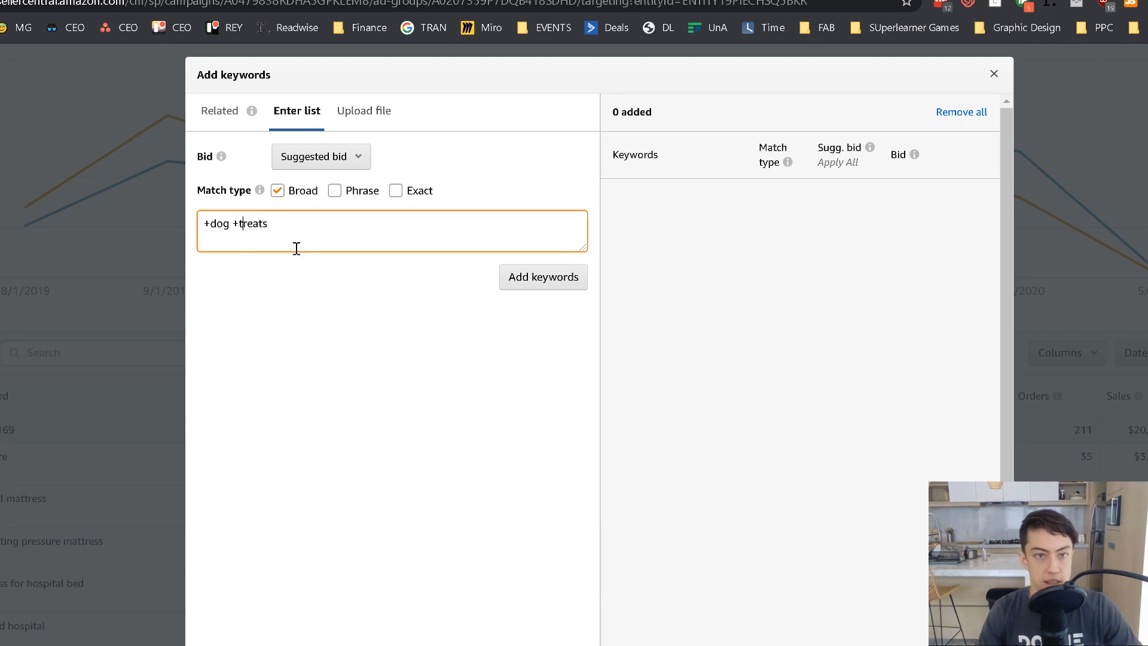
# - Remove the plus sign before "treats" in the keyword and put it back
pyautogui.press('BackSpace')
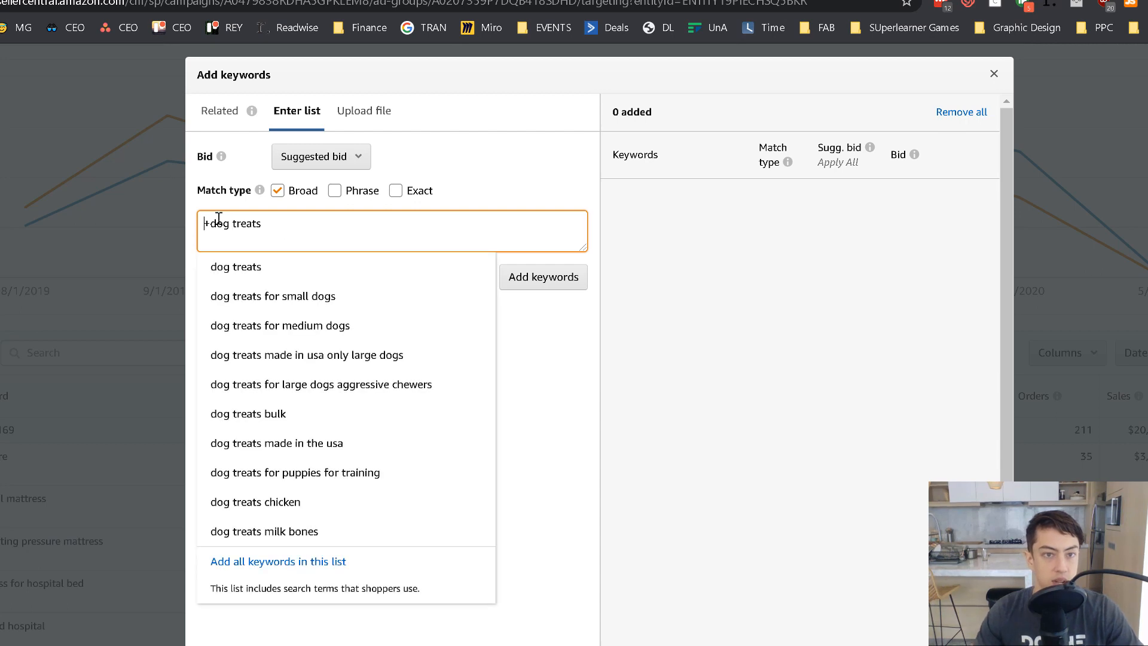
pyautogui.moveTo(228, 223); pyautogui.dragTo(200, 225)
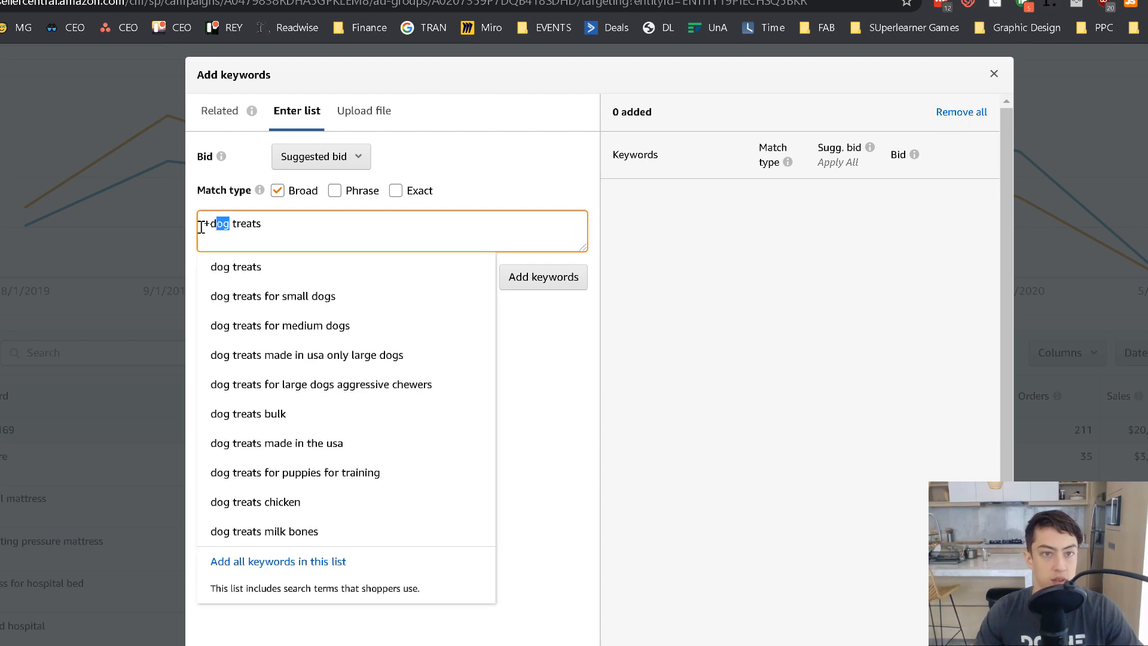
pyautogui.click(255, 226)
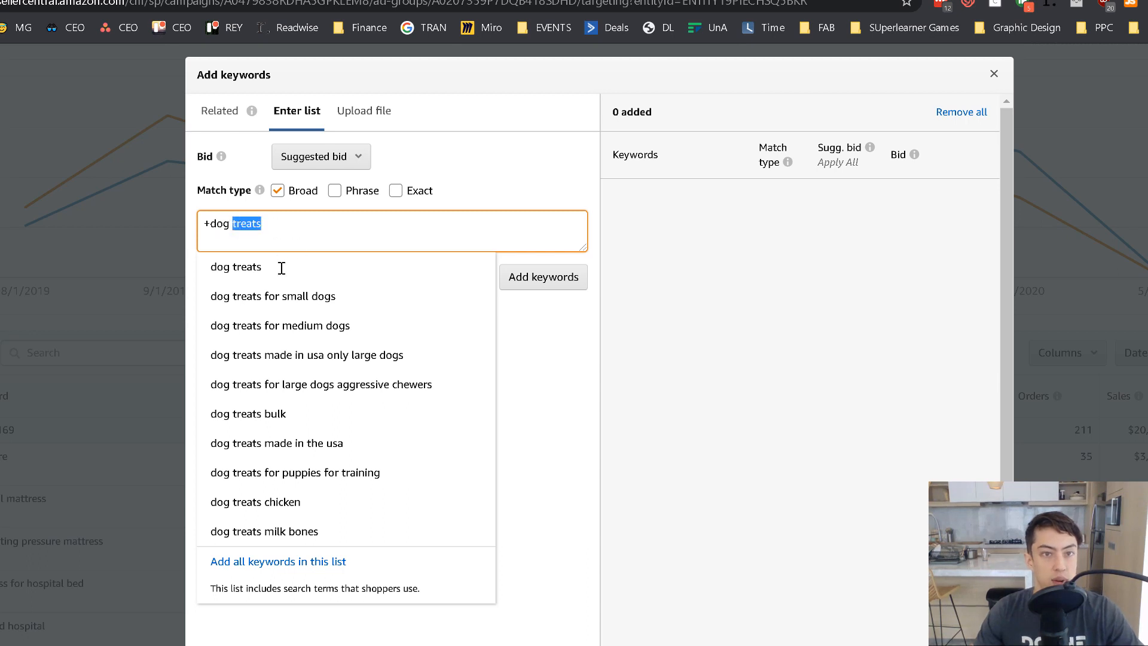
pyautogui.click(286, 231)
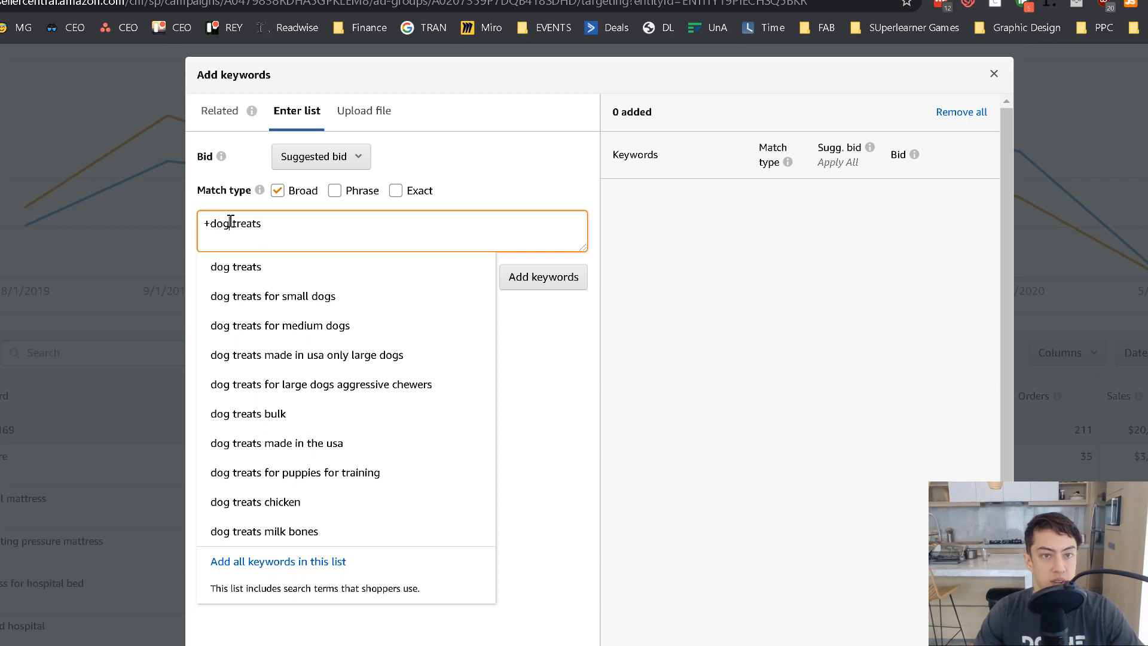
pyautogui.moveTo(230, 228); pyautogui.dragTo(200, 225)
pyautogui.click(286, 224)
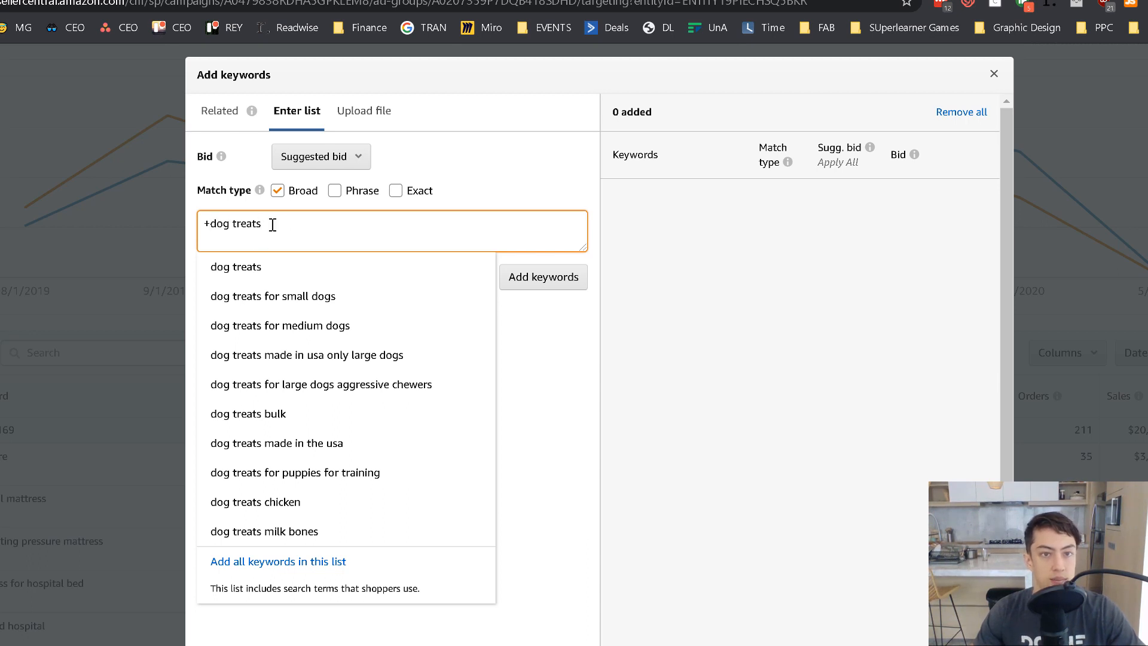
pyautogui.click(233, 224)
pyautogui.write('+')
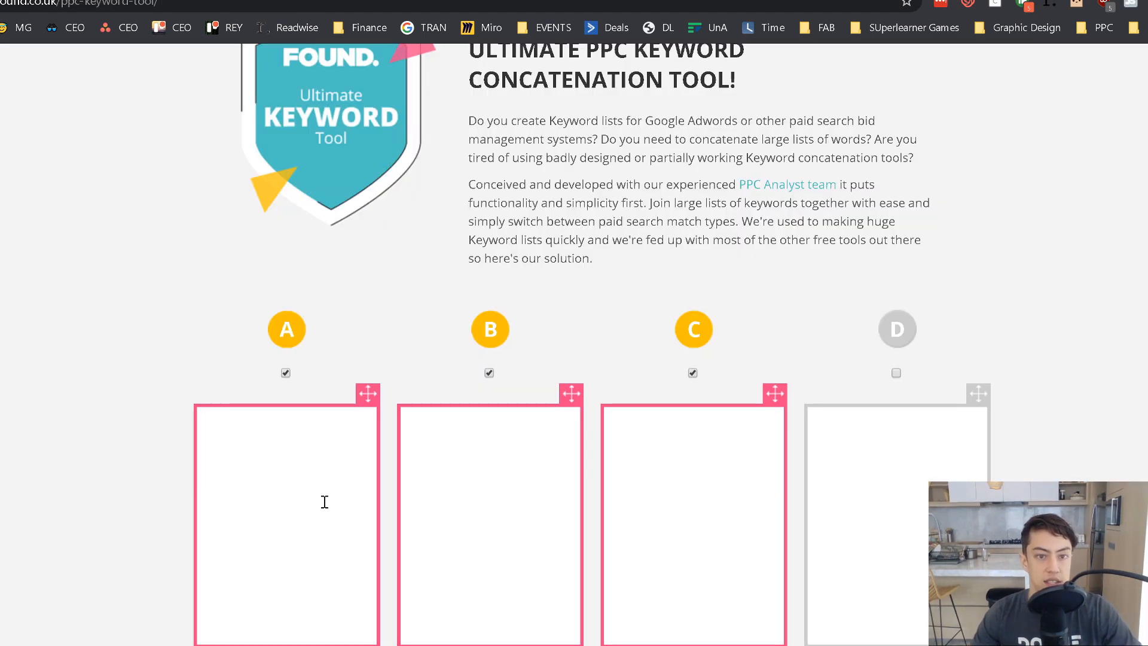
# - Switch to the Found keyword concatenation tool and list dog, canine and poop on separate lines in word list A
pyautogui.scroll(-2, 323, 500)
pyautogui.scroll(2, 325, 461)
pyautogui.scroll(3, 121, 8)
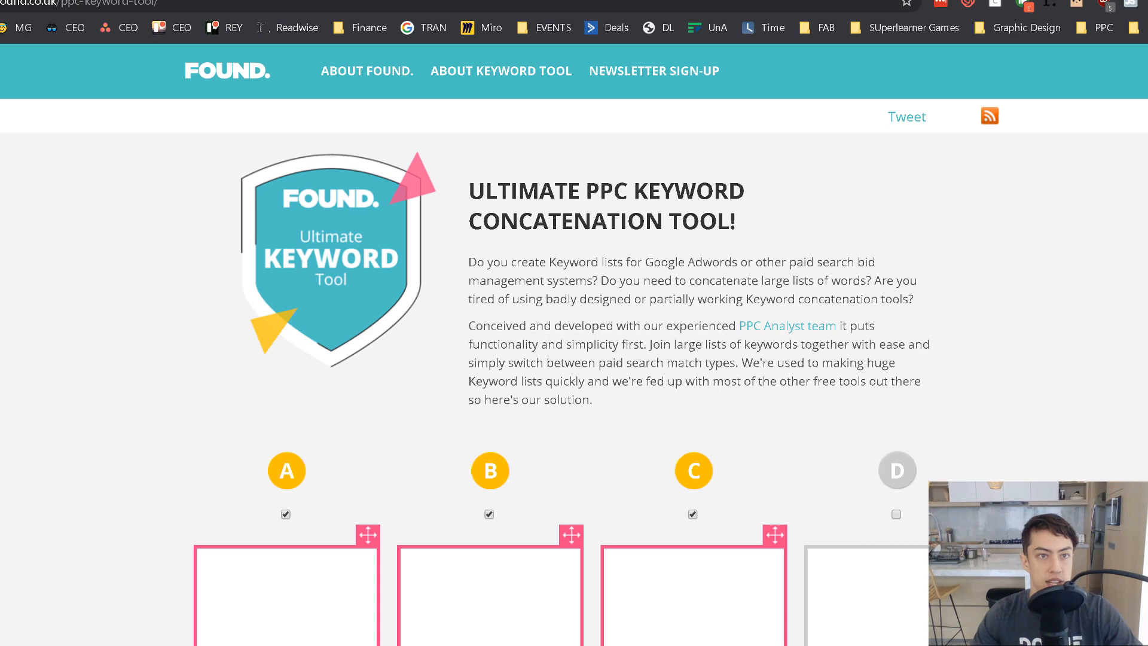
pyautogui.scroll(-4, 231, 325)
pyautogui.click(300, 379)
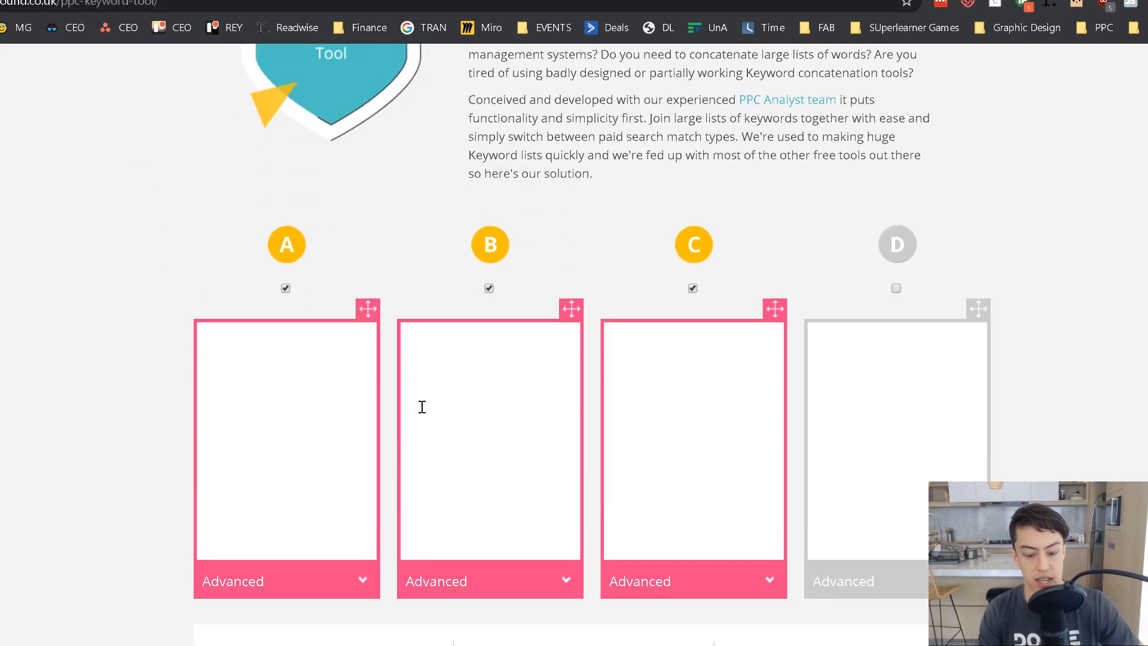
pyautogui.write('dog')
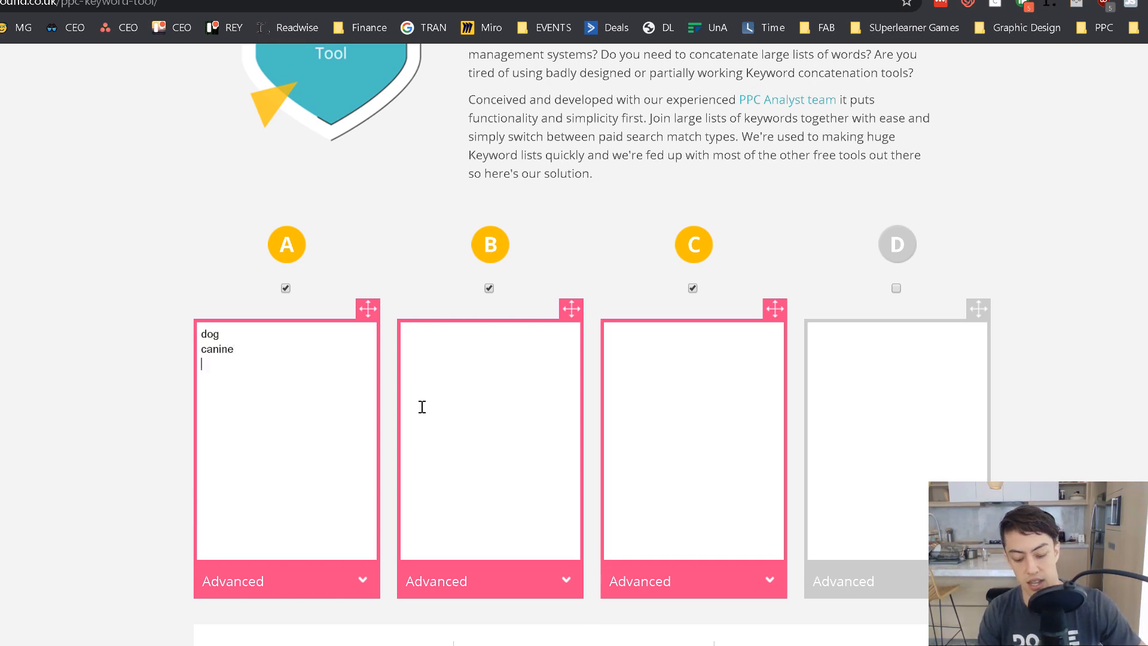
pyautogui.write('pp')
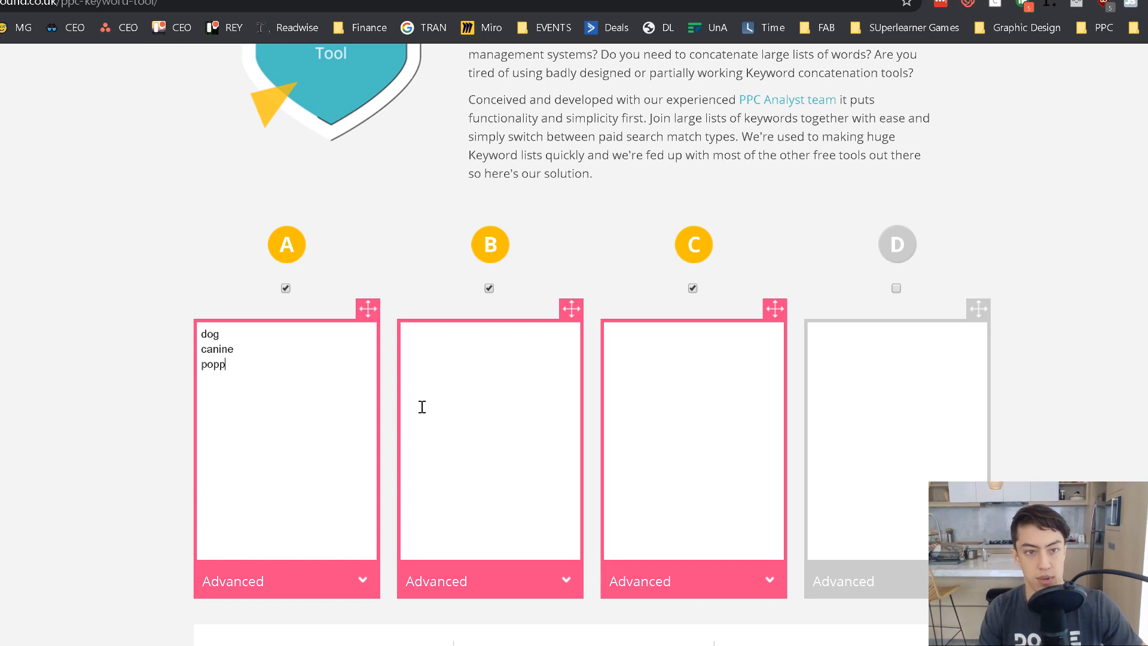
pyautogui.write('op')
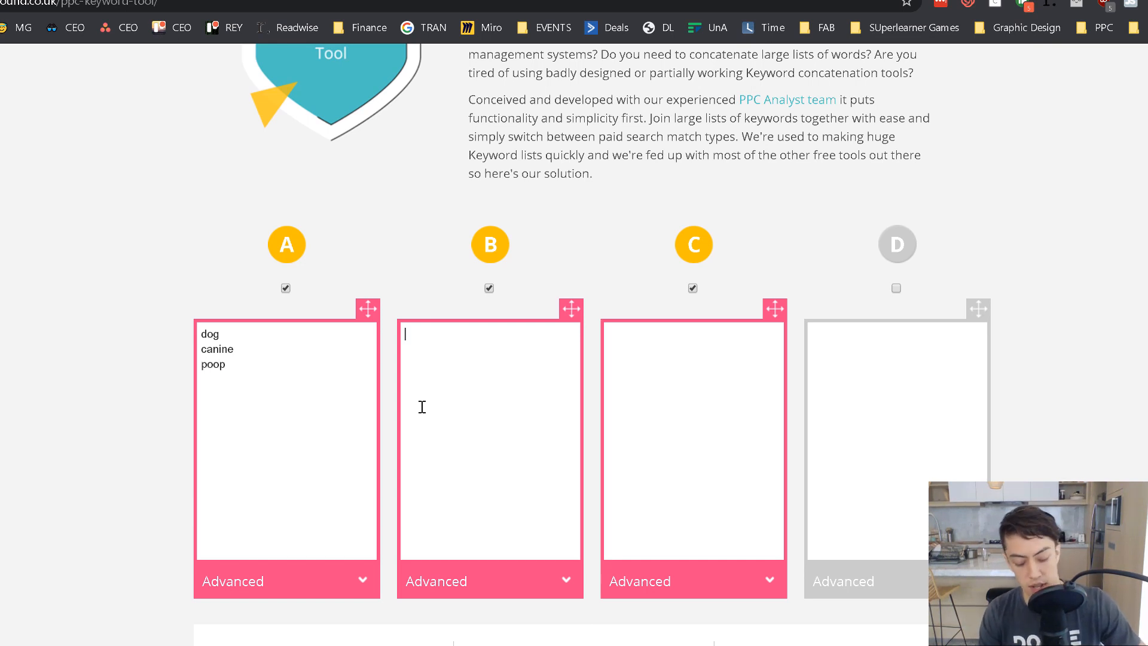
# - List treats and food on separate lines in word list B
pyautogui.click(422, 407)
pyautogui.write('treats ')
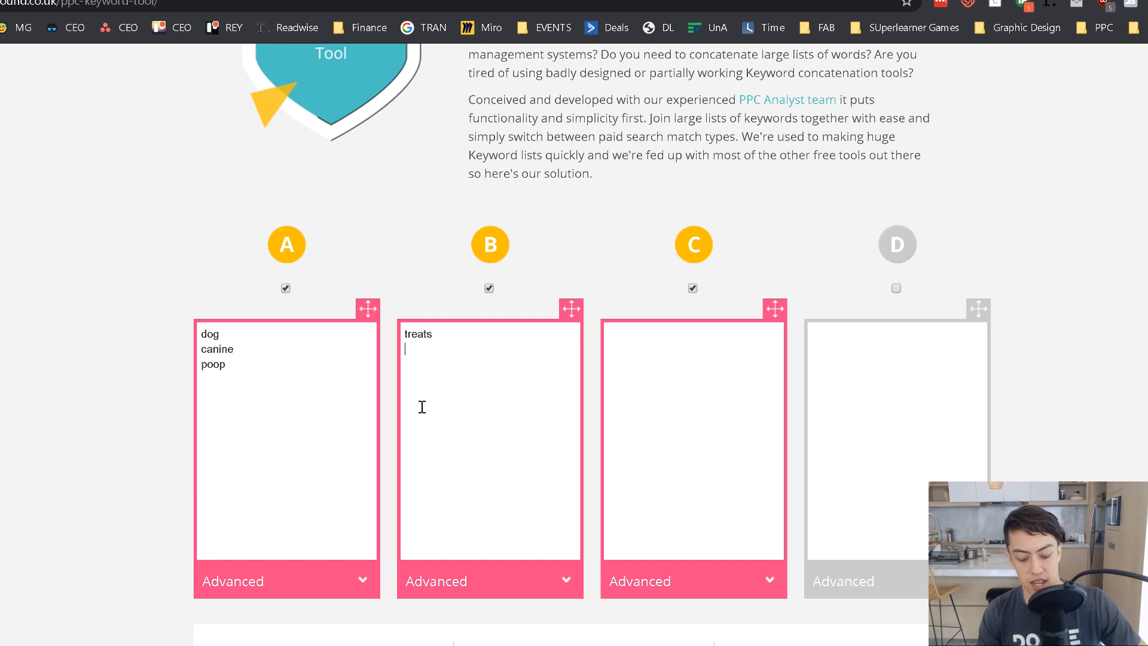
pyautogui.write('food')
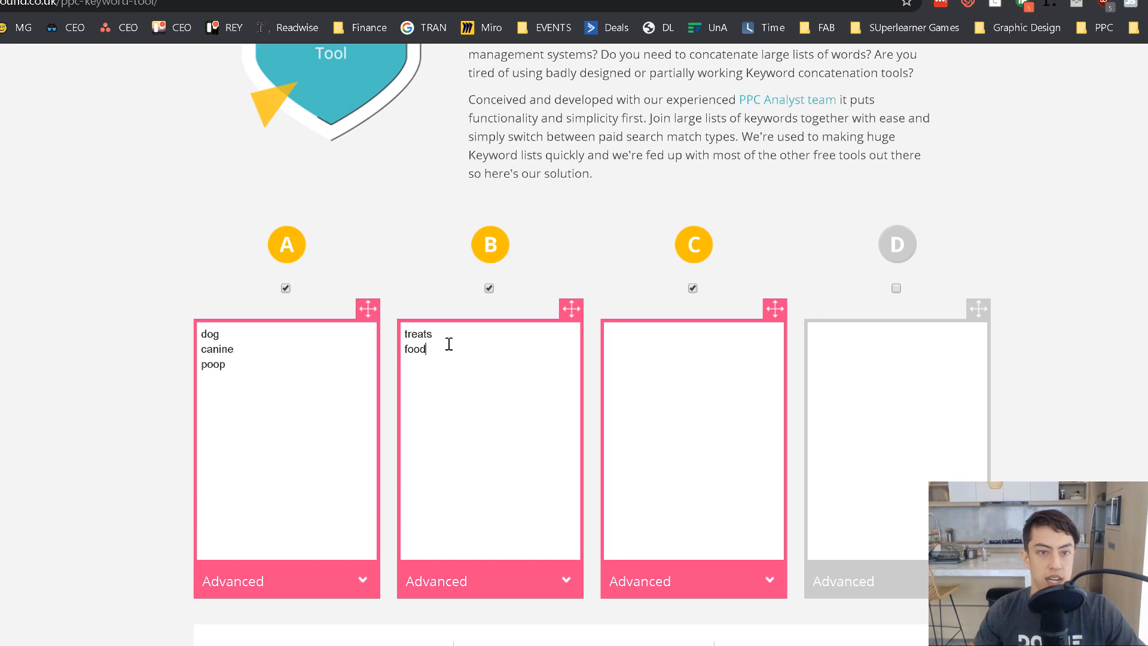
# - Examine the concatenation tool's heading and the words entered in lists A and B
pyautogui.scroll(-3, 275, 350)
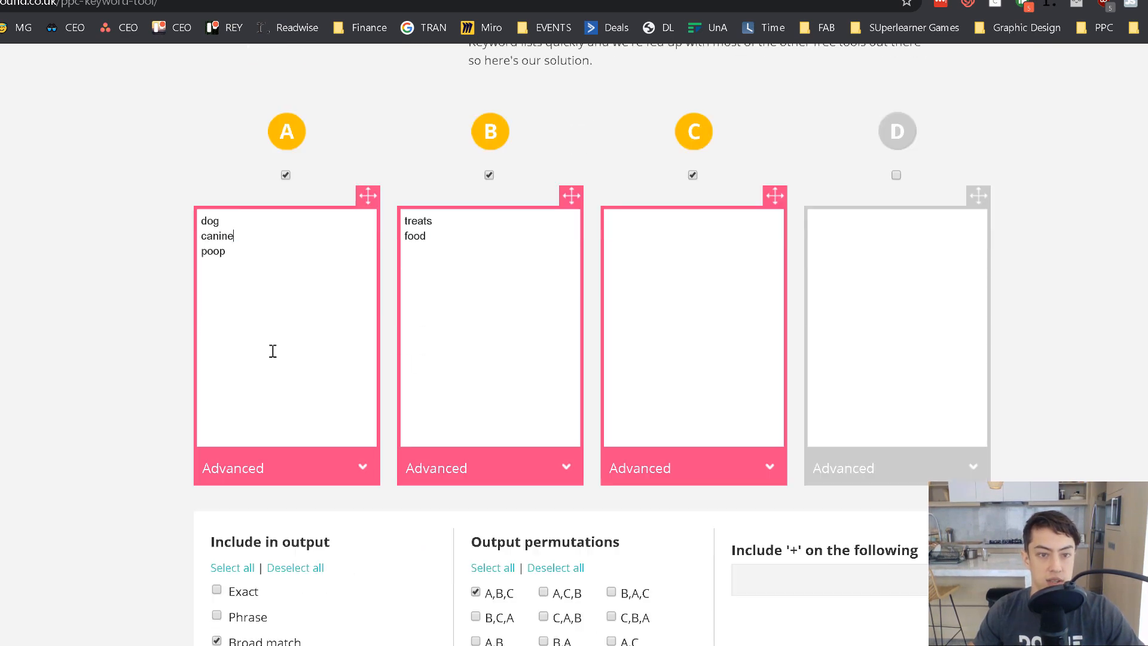
pyautogui.scroll(5, 125, 456)
pyautogui.scroll(2, 574, 184)
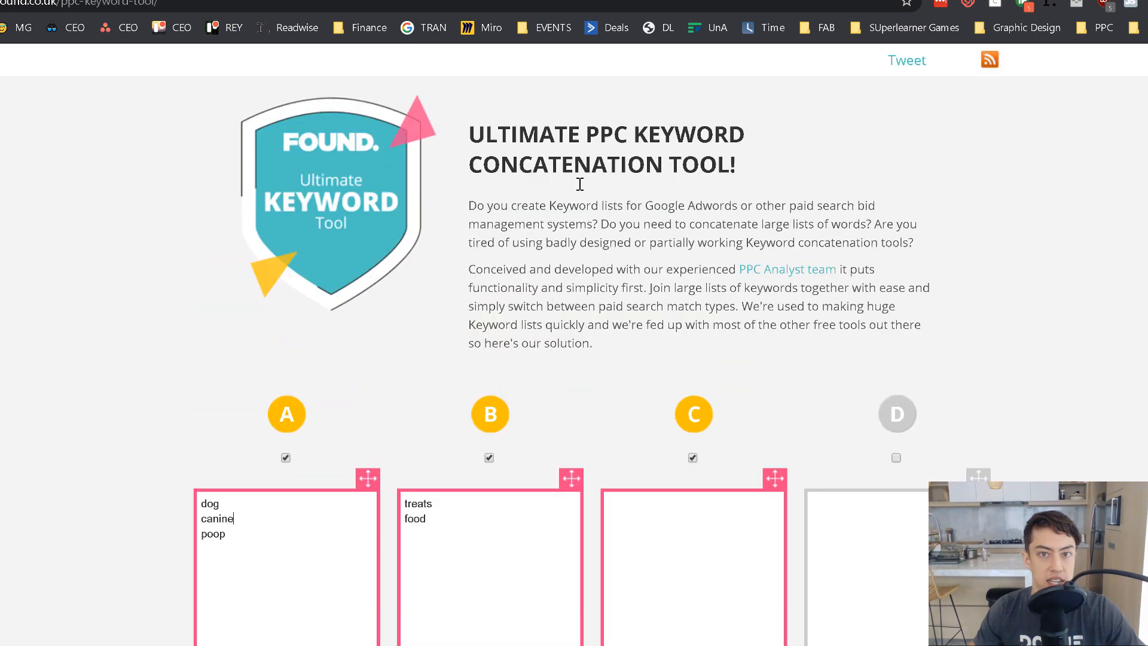
pyautogui.moveTo(478, 198); pyautogui.dragTo(663, 194)
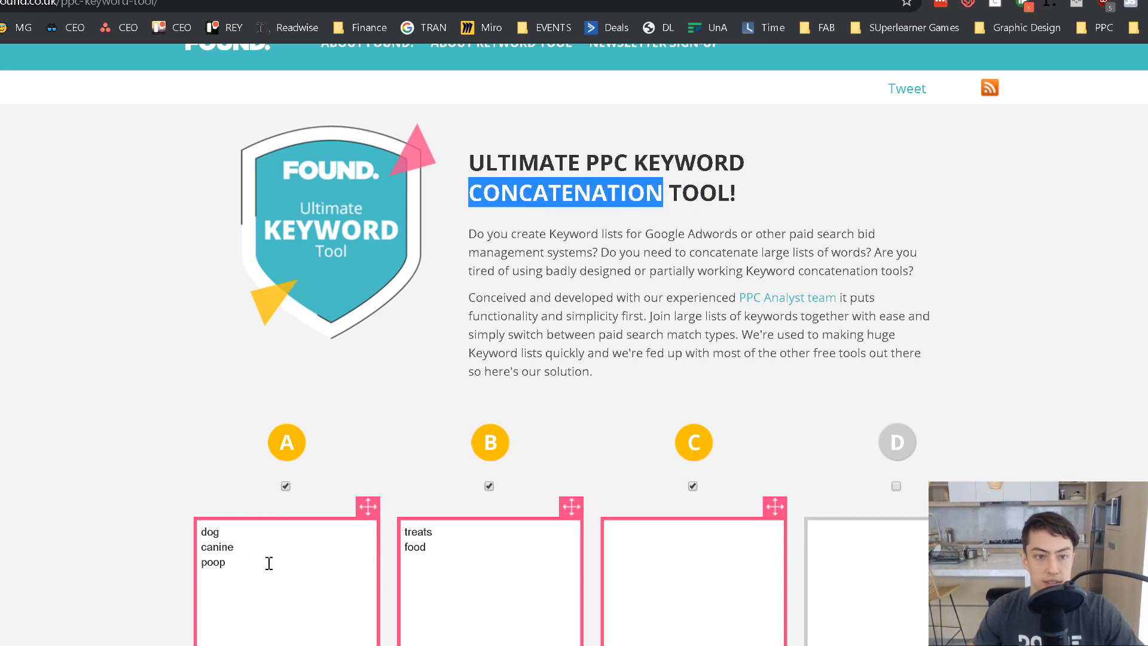
pyautogui.scroll(-1, 230, 489)
pyautogui.scroll(-3, 369, 487)
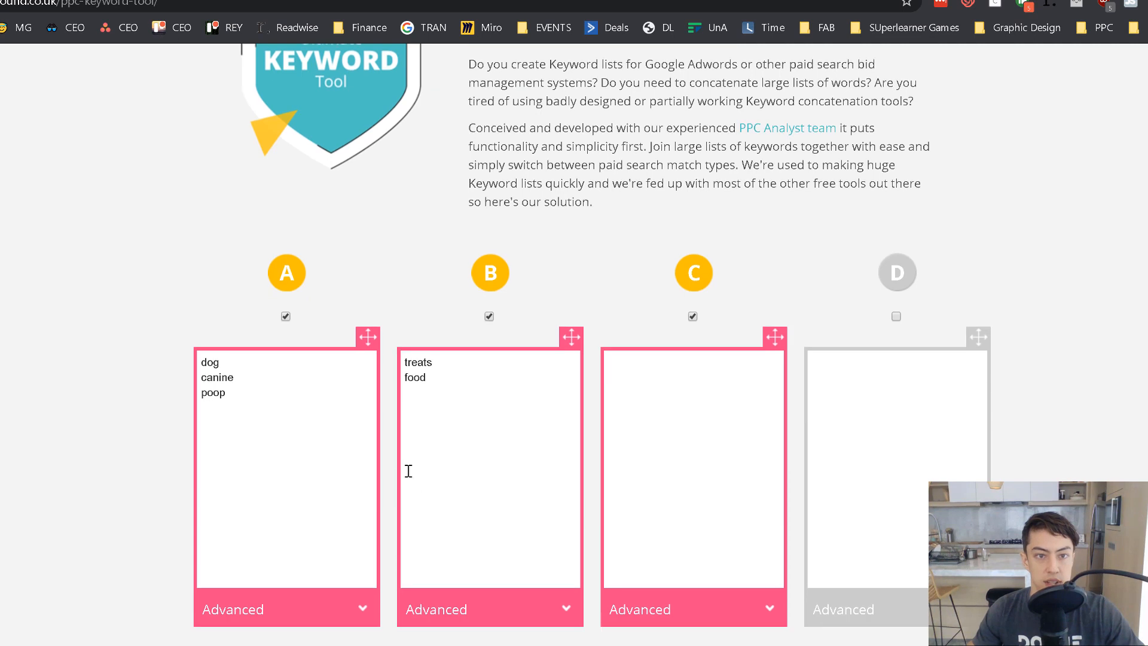
pyautogui.moveTo(277, 340); pyautogui.dragTo(192, 273)
pyautogui.click(488, 327)
pyautogui.moveTo(488, 327); pyautogui.dragTo(385, 273)
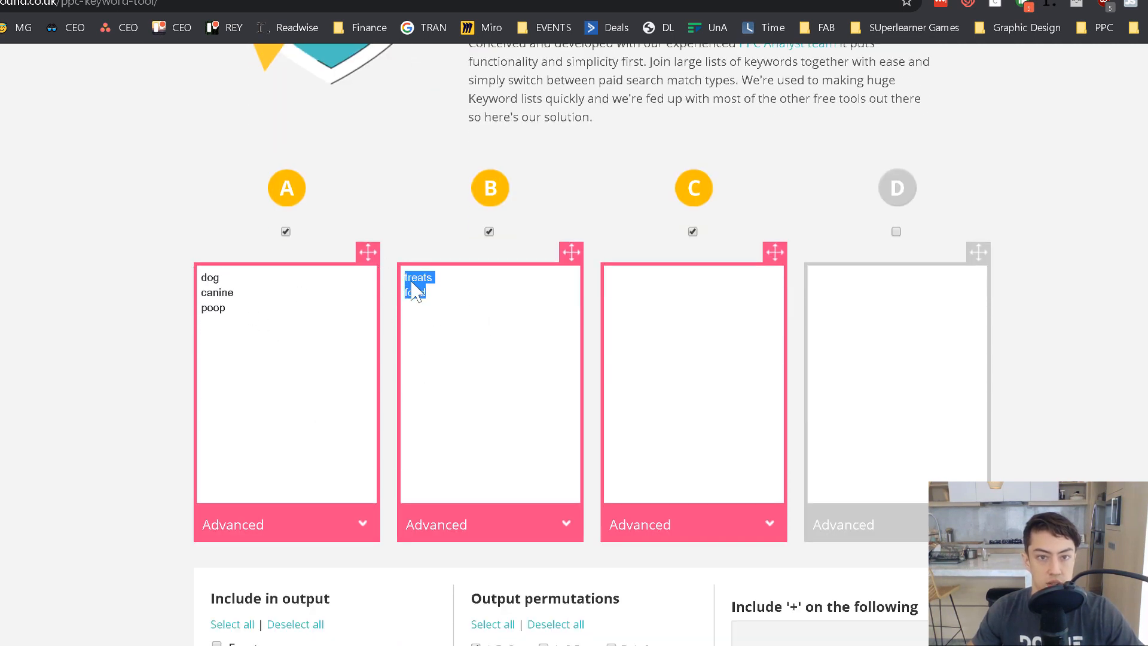
pyautogui.click(100, 416)
# - Restrict the output to modified broad match instead of broad match and concatenate the word lists
pyautogui.scroll(-5, 90, 389)
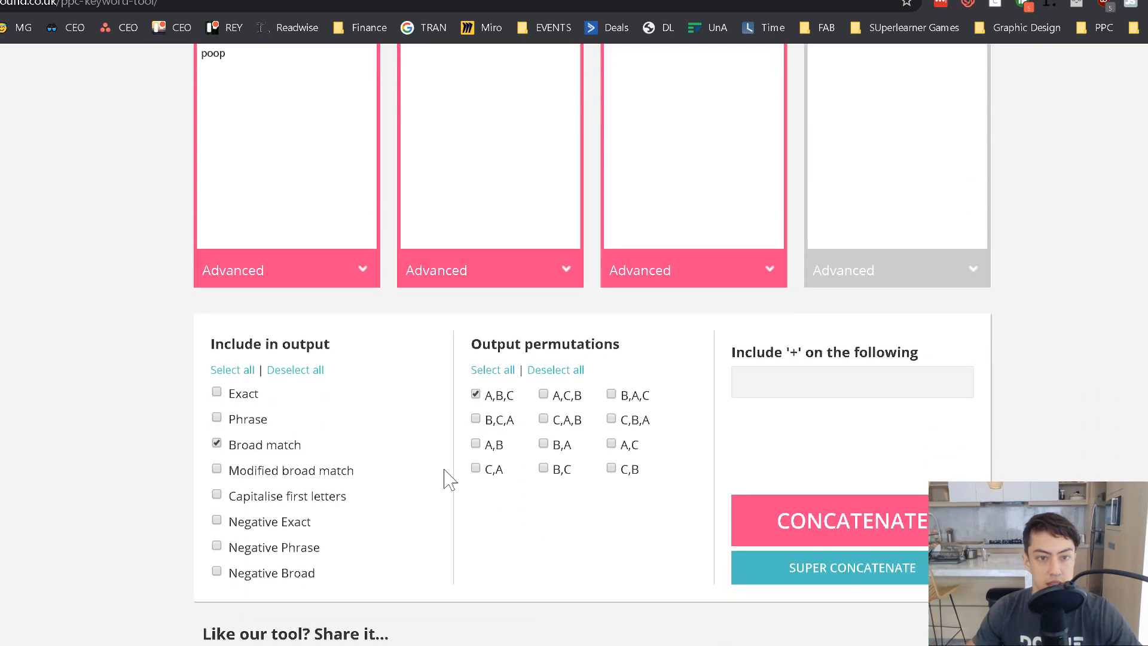
pyautogui.click(216, 468)
pyautogui.click(216, 443)
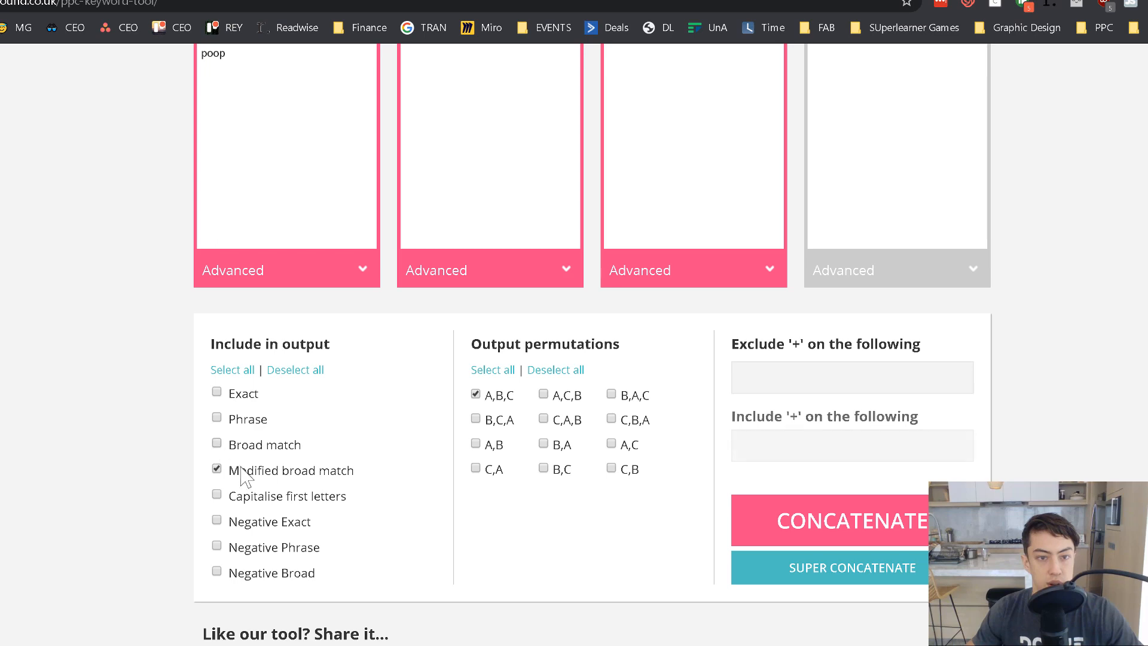
pyautogui.click(891, 523)
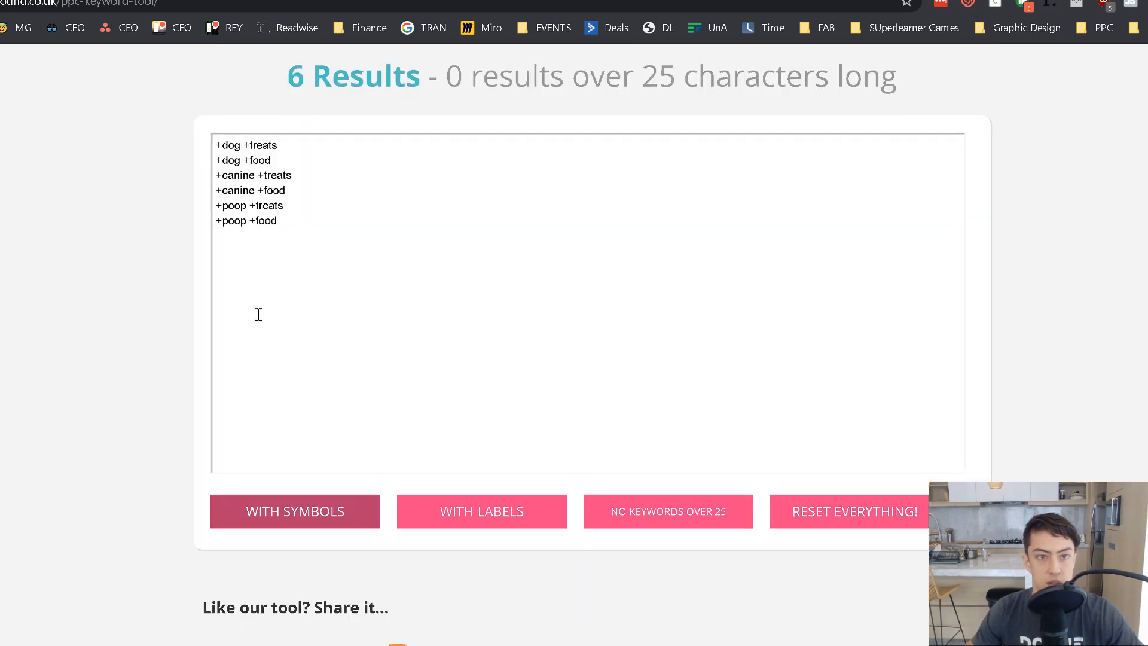
# - Copy all the concatenated keywords and paste them over the existing entry in the Amazon add-keywords list
pyautogui.moveTo(326, 244); pyautogui.dragTo(136, 97)
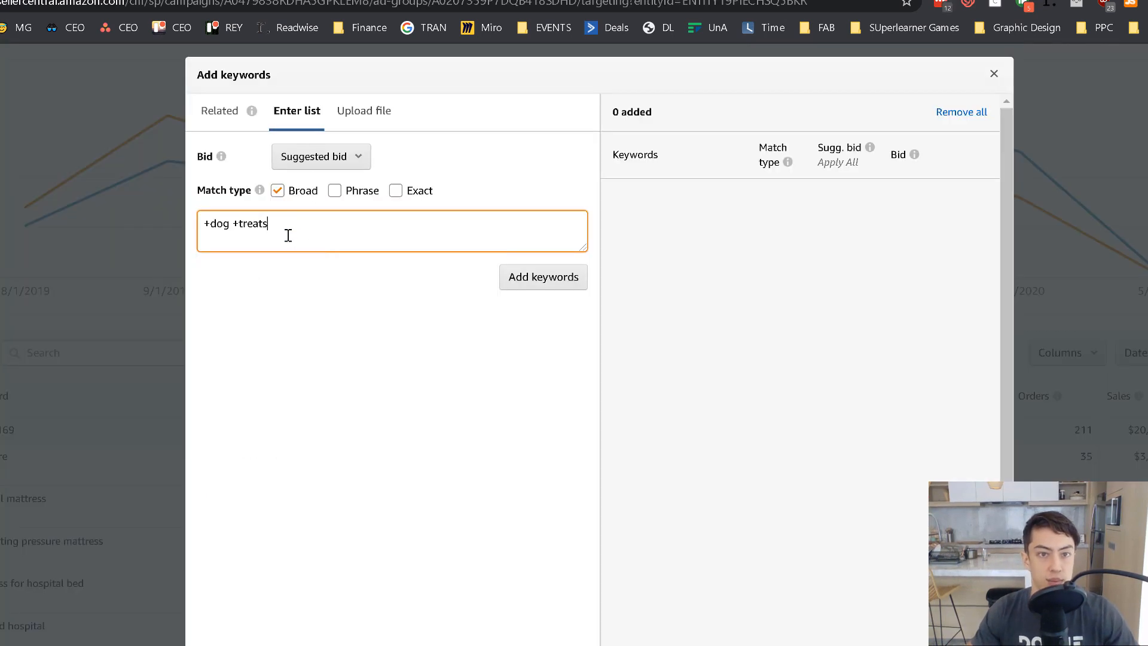
pyautogui.hotkey('ctrl', 'a')
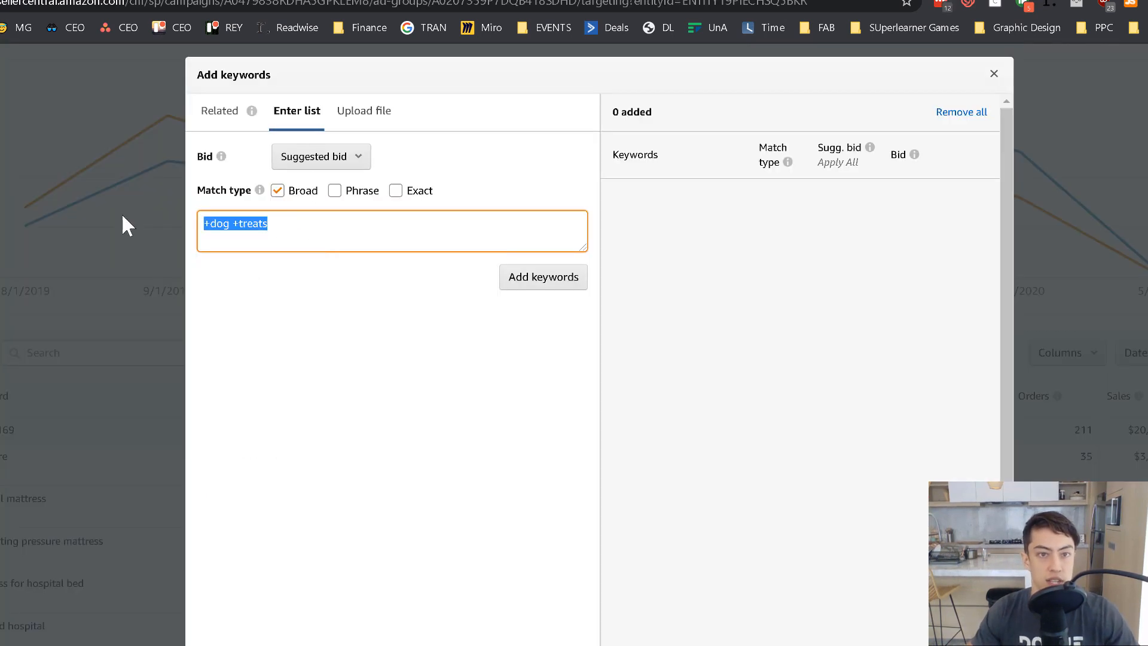
pyautogui.hotkey('ctrl', 'v')
pyautogui.scroll(3, 336, 243)
pyautogui.scroll(-3, 323, 243)
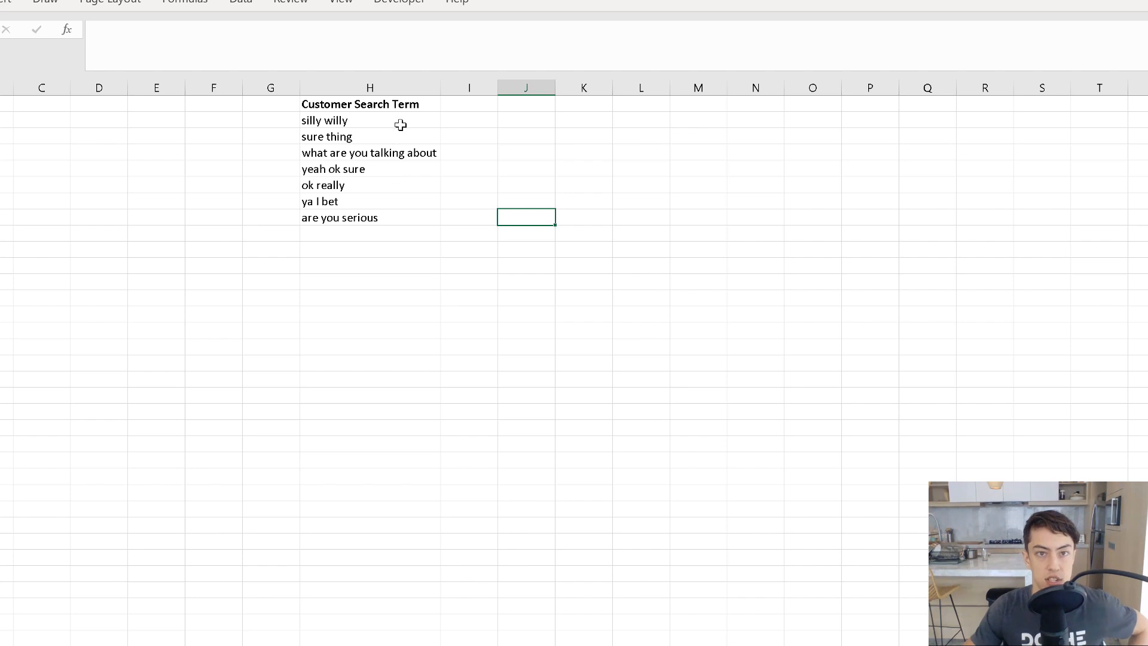
pyautogui.moveTo(386, 121); pyautogui.dragTo(397, 215)
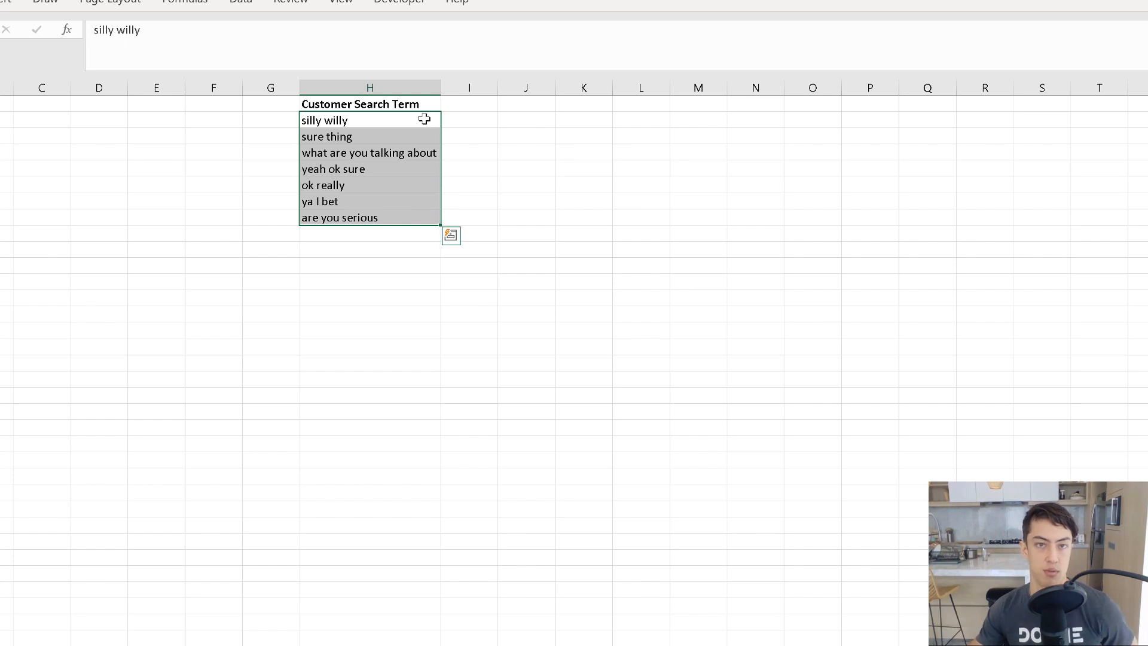
pyautogui.click(463, 120)
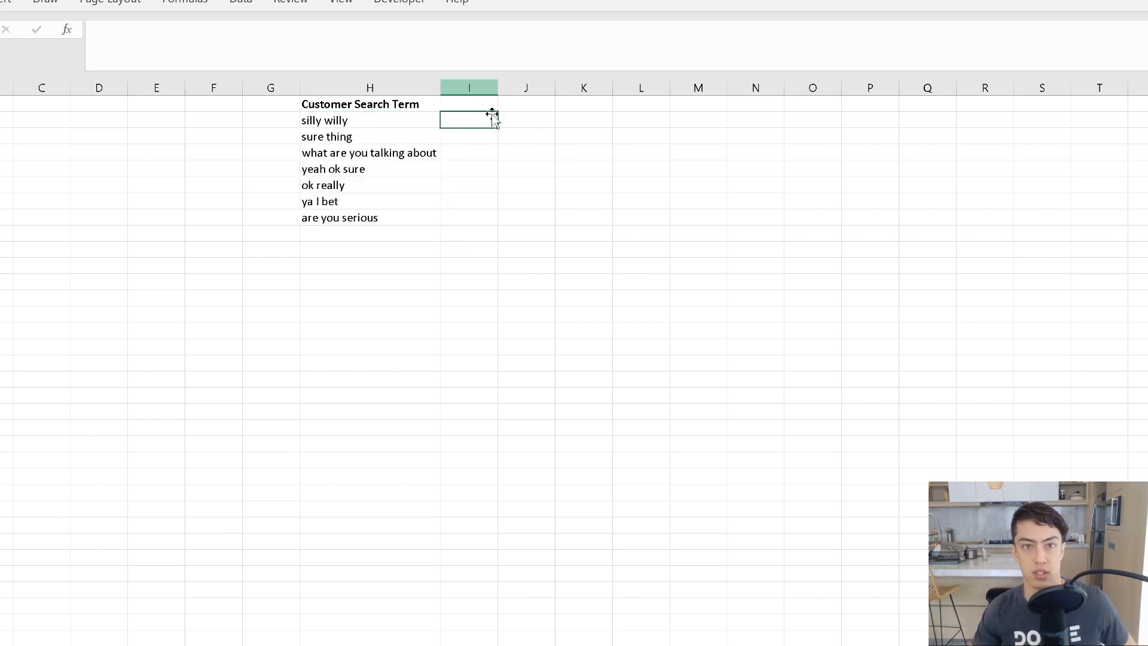
pyautogui.click(468, 89)
pyautogui.rightClick(468, 89)
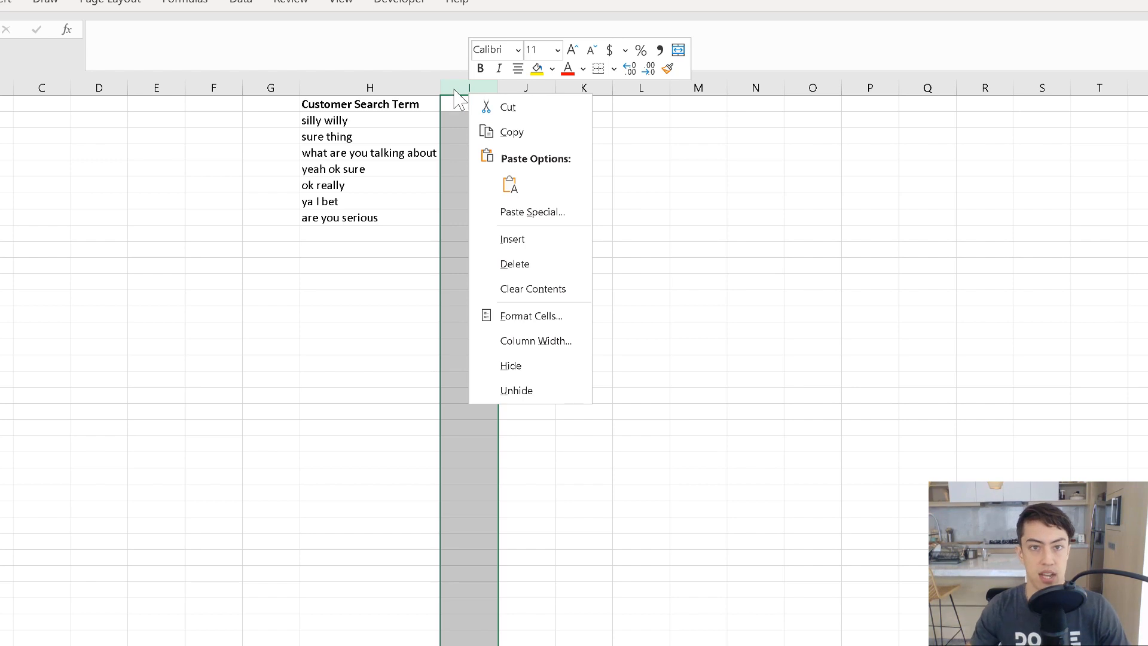
pyautogui.press('Escape')
pyautogui.click(463, 120)
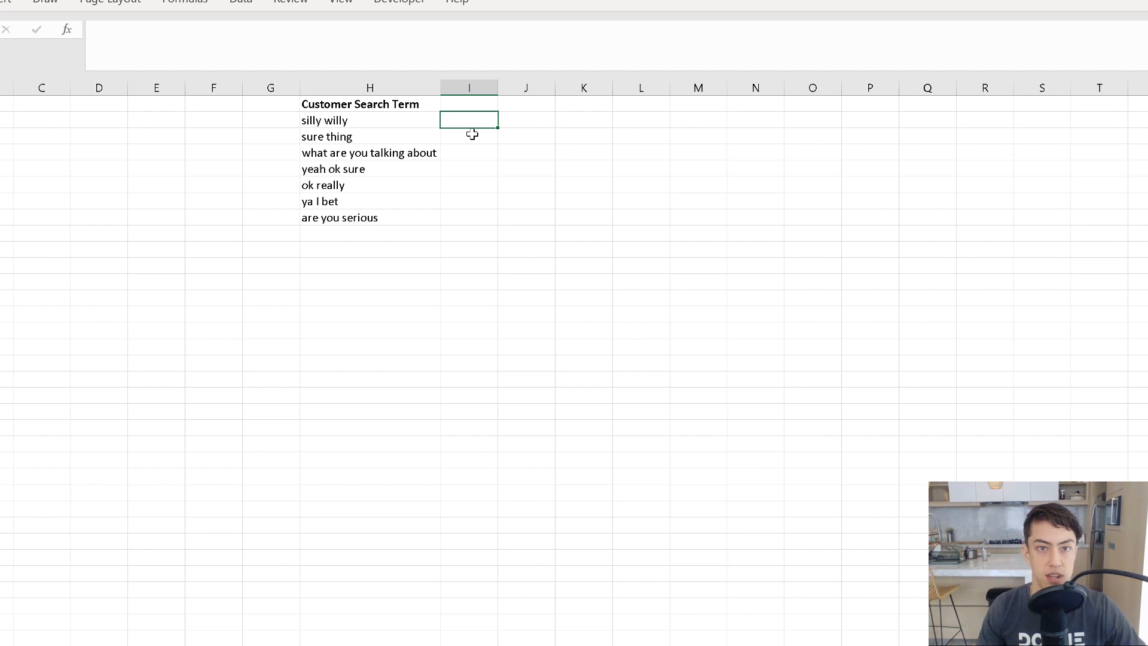
pyautogui.hotkey('ctrl', '`')
pyautogui.press('Down')
pyautogui.press('Down')
pyautogui.press('Down')
pyautogui.press('Up')
pyautogui.press('Up')
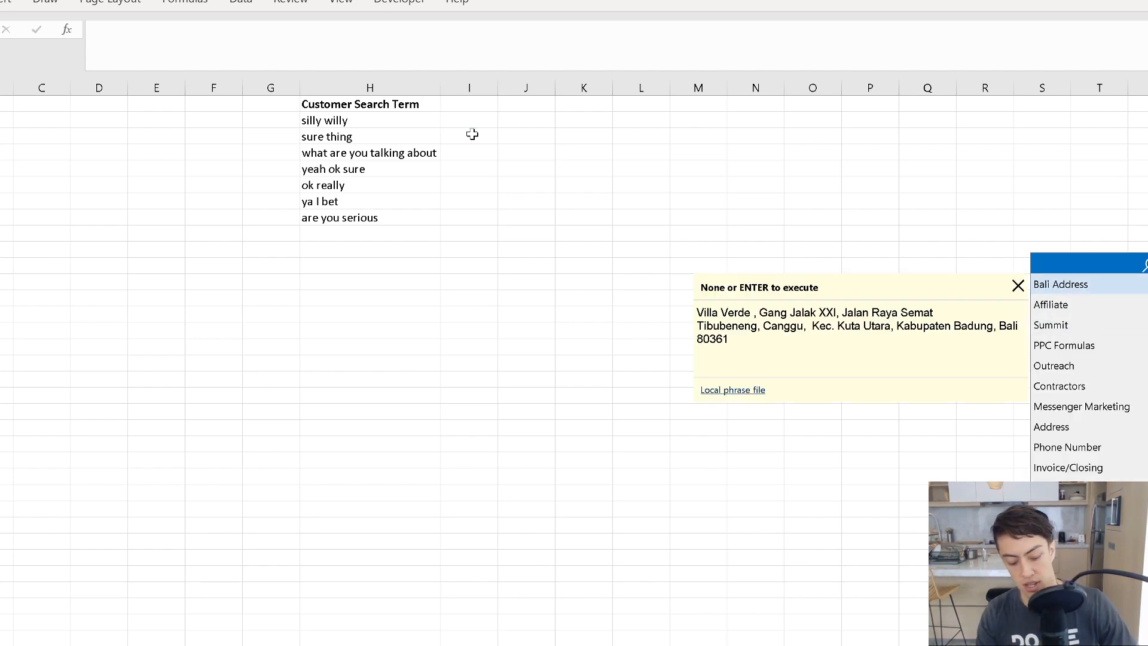
pyautogui.write('o')
pyautogui.press('Escape')
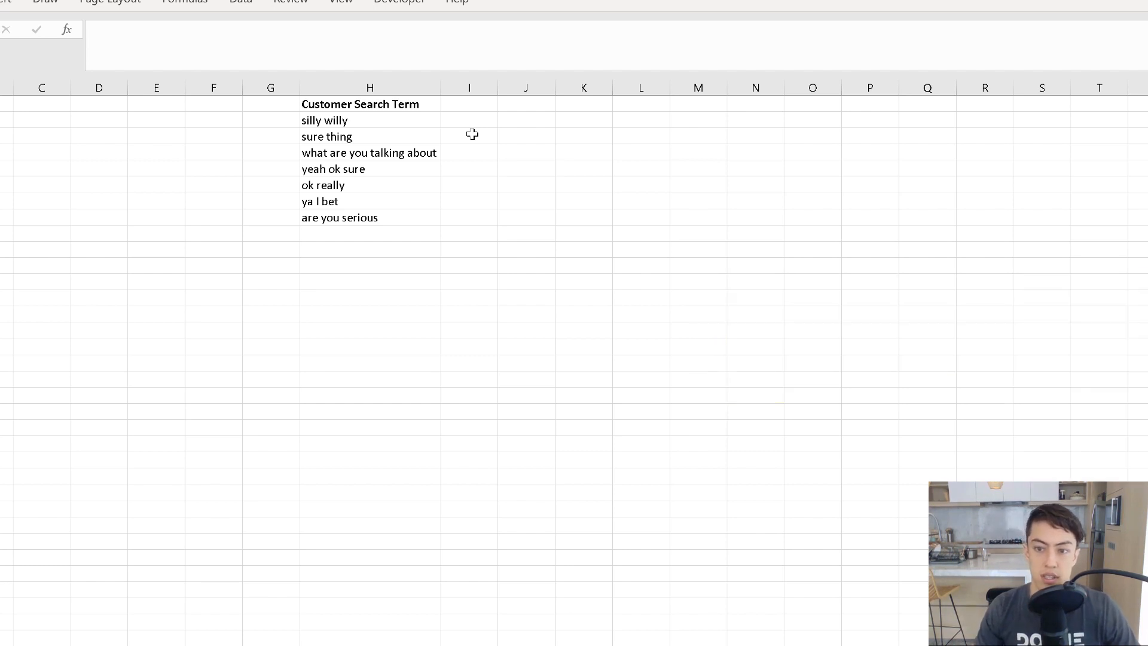
# - Enter the formula =SUBSTITUTE("+"&H2," "," +") in cell I2 beside the first search term and widen column I slightly
pyautogui.click(472, 126)
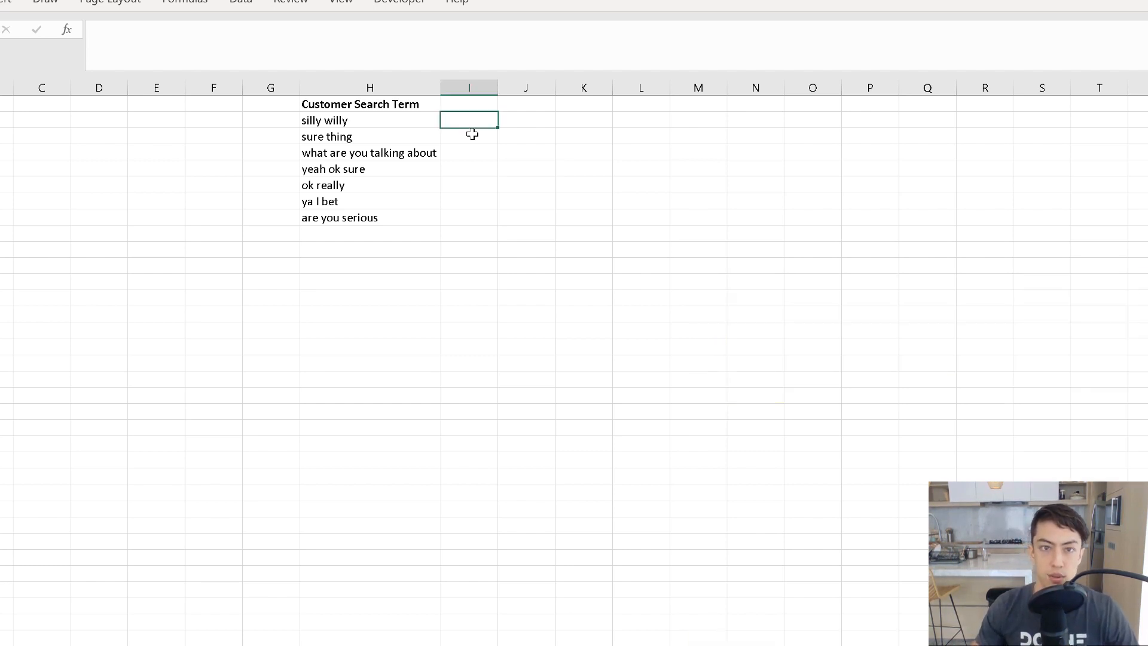
pyautogui.write('=SUBSTITUTE("+"&A2," "," +")')
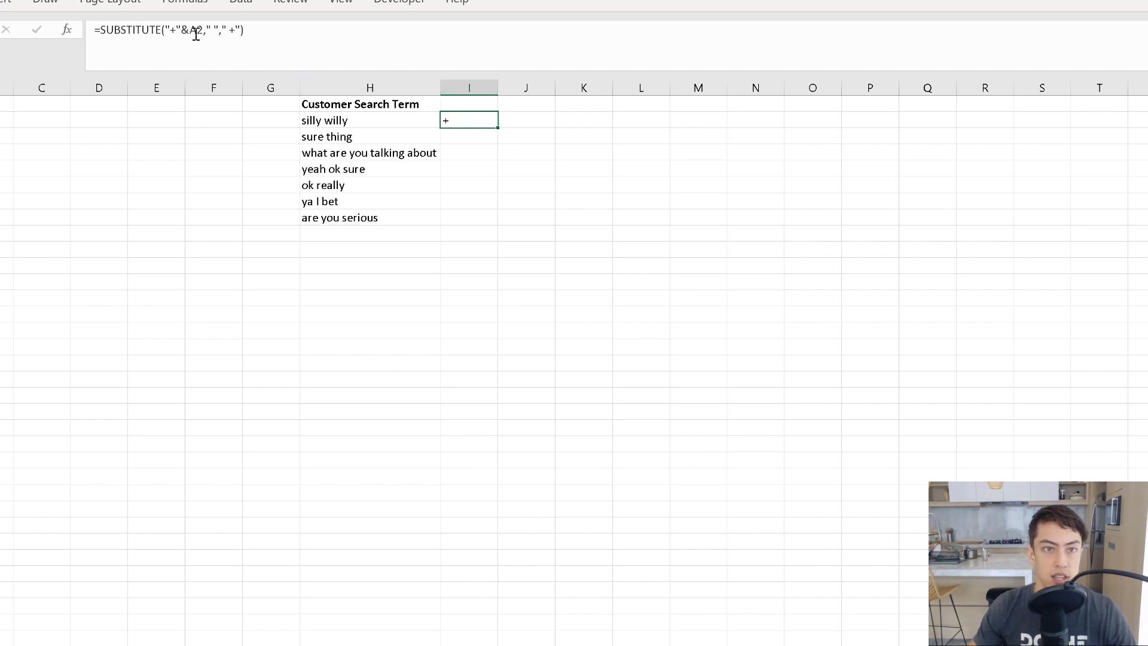
pyautogui.click(213, 58)
pyautogui.press('BackSpace')
pyautogui.write('H')
pyautogui.press('Return')
pyautogui.moveTo(498, 88); pyautogui.dragTo(504, 88)
pyautogui.click(364, 121)
pyautogui.click(481, 124)
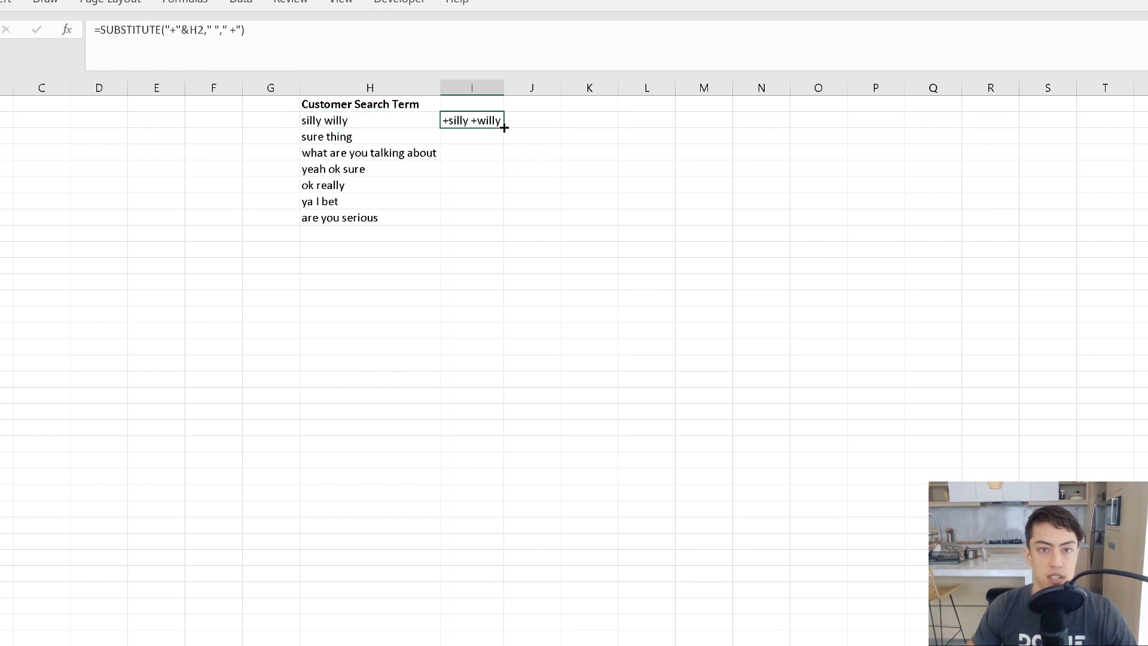
# - Fill the SUBSTITUTE formula down column I for all the remaining customer search terms
pyautogui.doubleClick(504, 128)
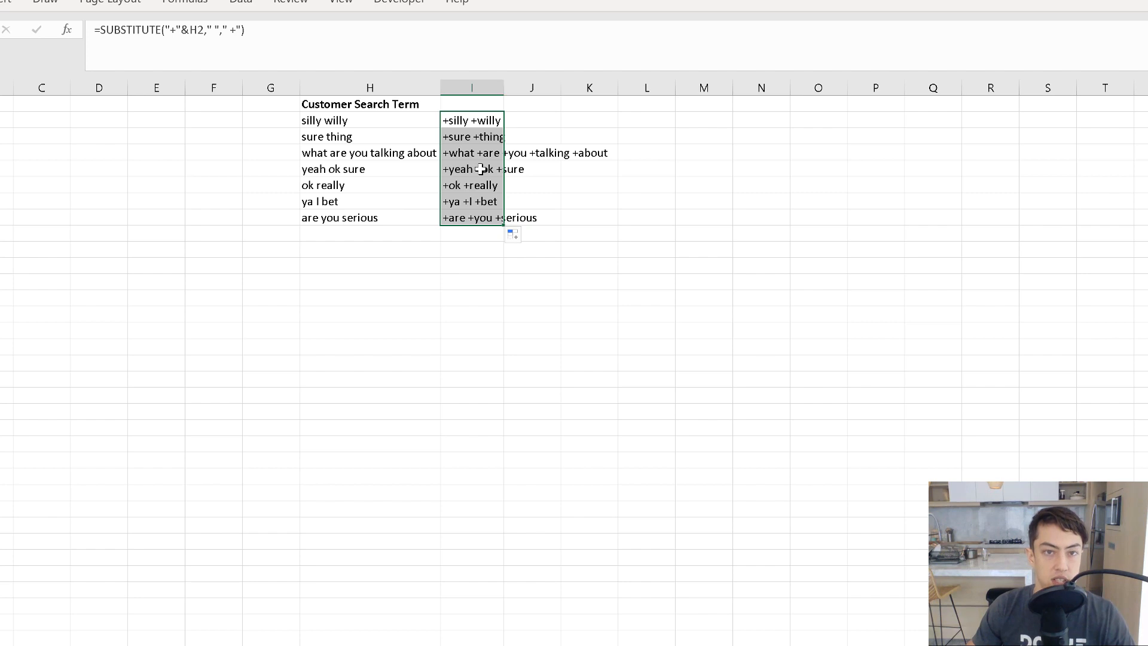
pyautogui.click(402, 121)
pyautogui.moveTo(377, 104); pyautogui.dragTo(479, 239)
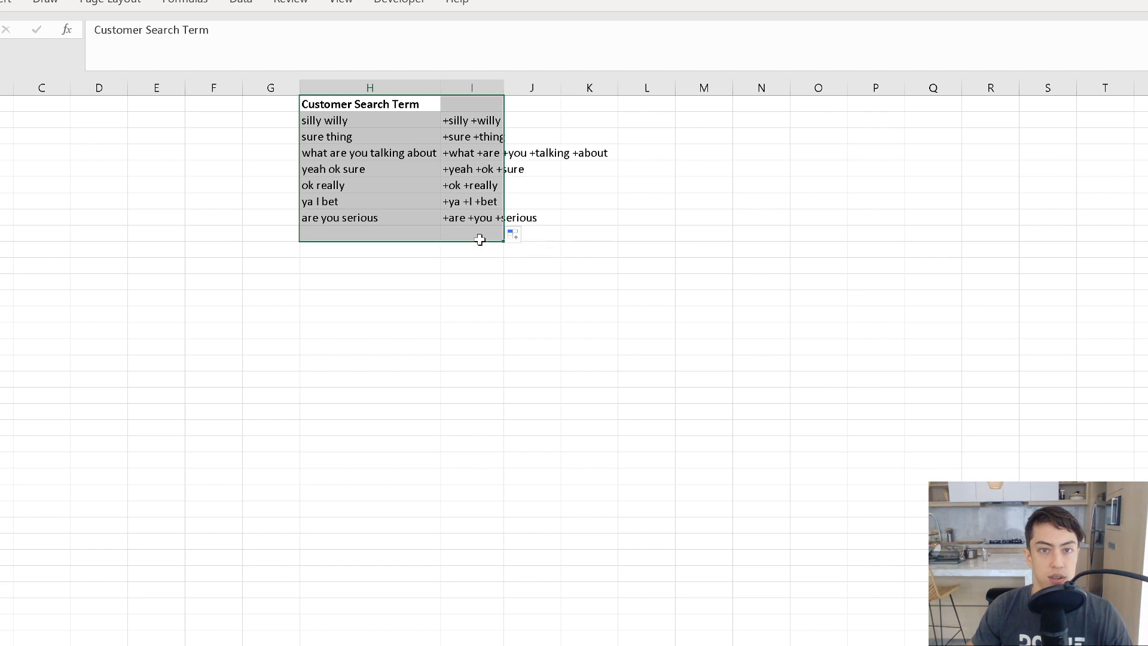
pyautogui.click(487, 141)
pyautogui.moveTo(487, 123); pyautogui.dragTo(487, 250)
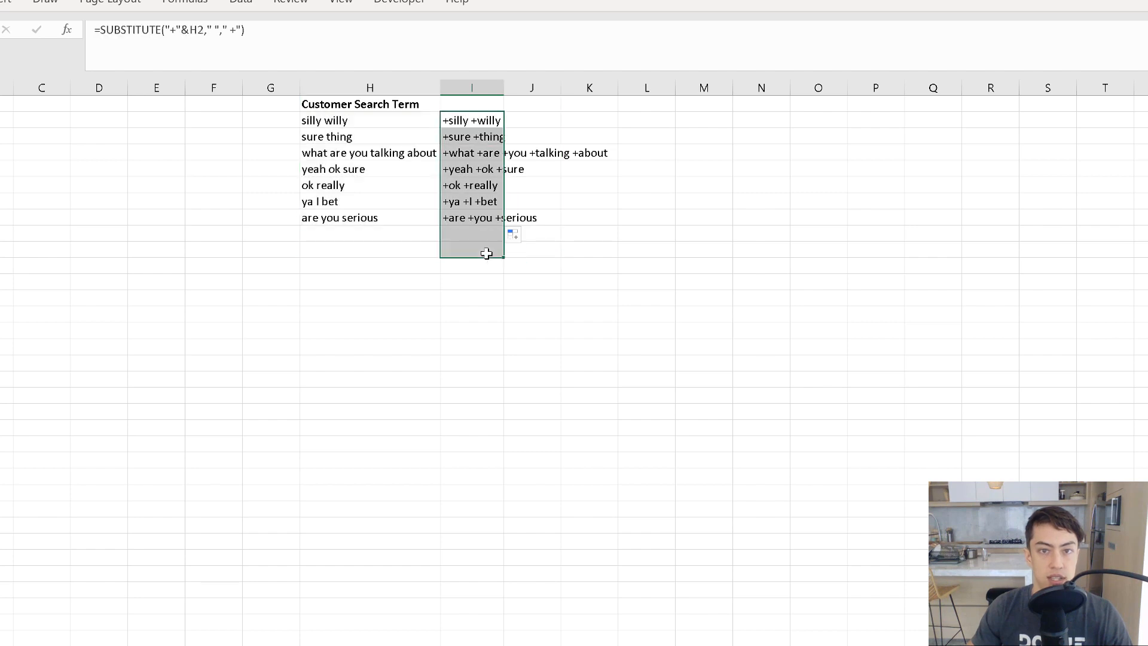
pyautogui.click(345, 120)
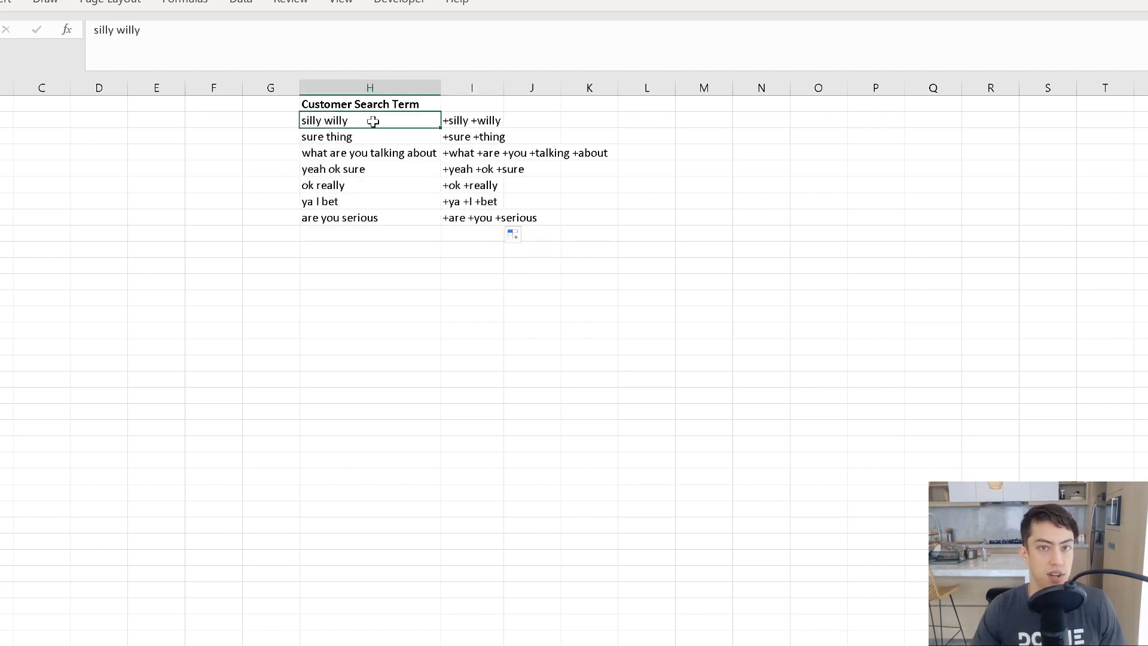
# - Copy the plus-sign keywords from column I and paste them as values over the original search terms in column H
pyautogui.moveTo(477, 122); pyautogui.dragTo(487, 218)
pyautogui.hotkey('ctrl', 'c')
pyautogui.click(360, 117)
pyautogui.hotkey('ctrl', 'shift', 'Down')
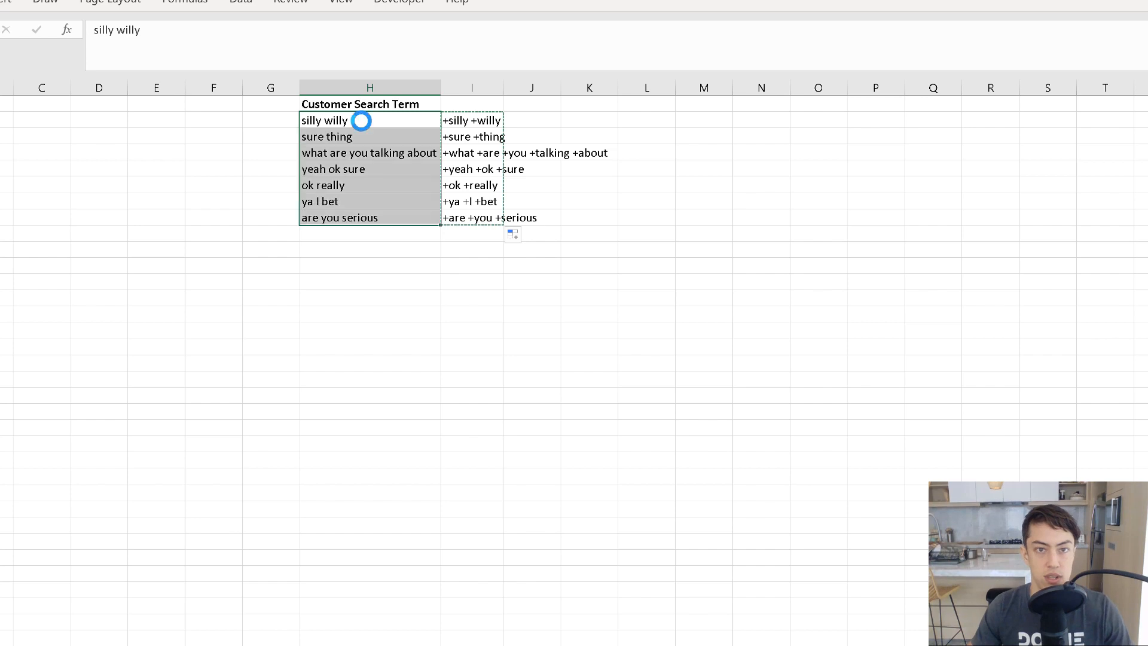
pyautogui.hotkey('ctrl', 'v')
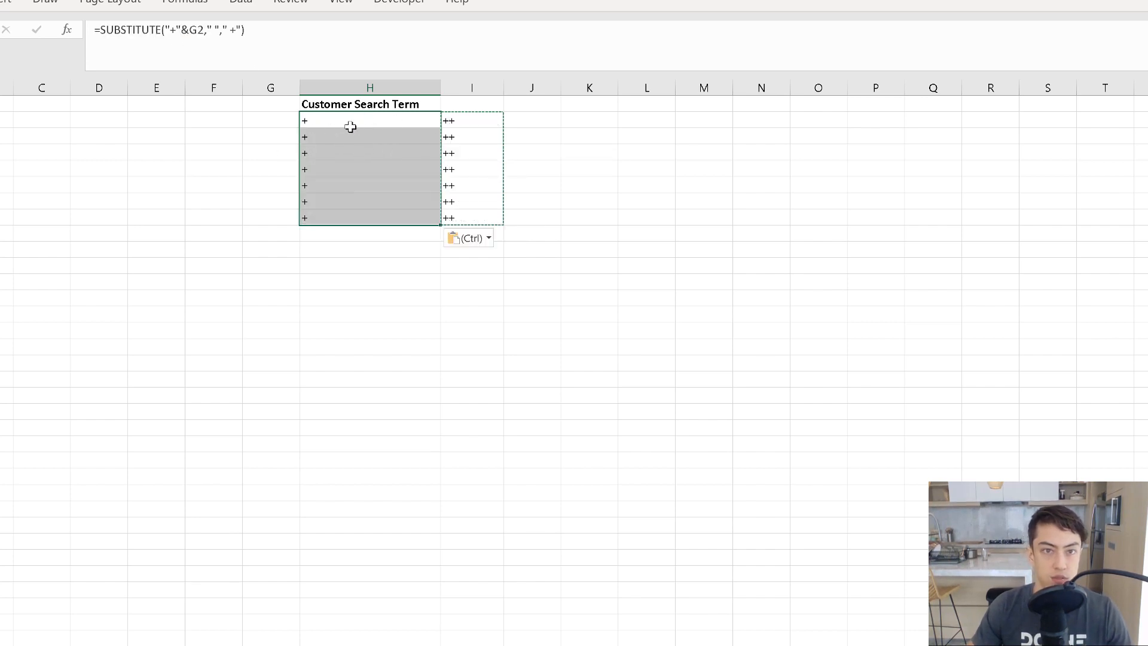
pyautogui.click(488, 239)
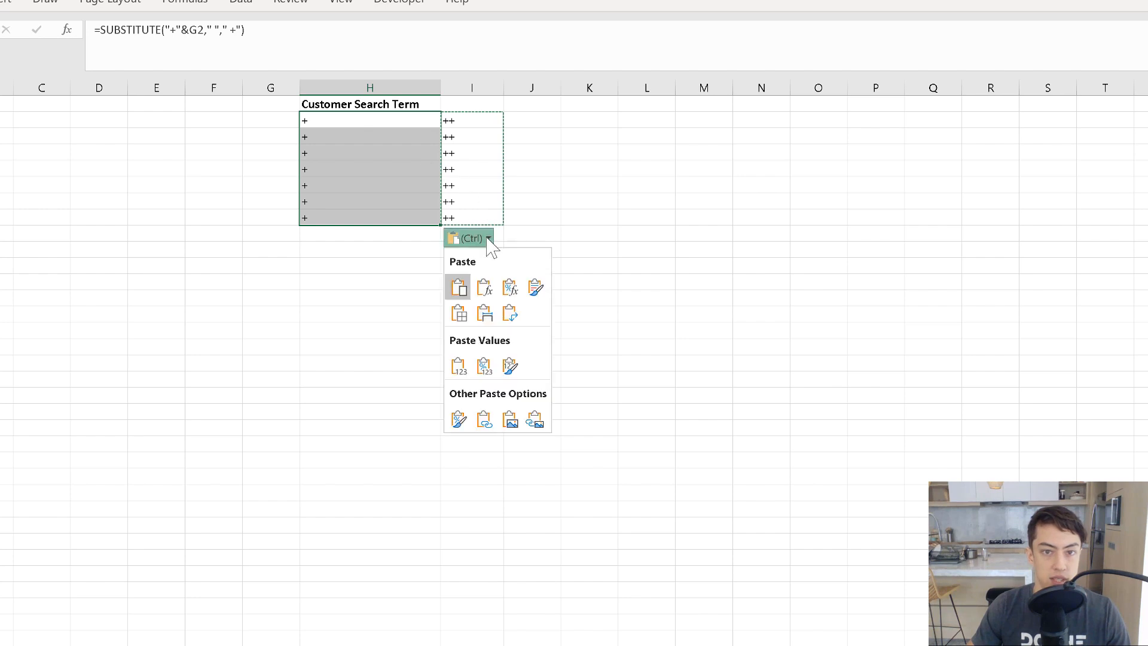
pyautogui.click(459, 370)
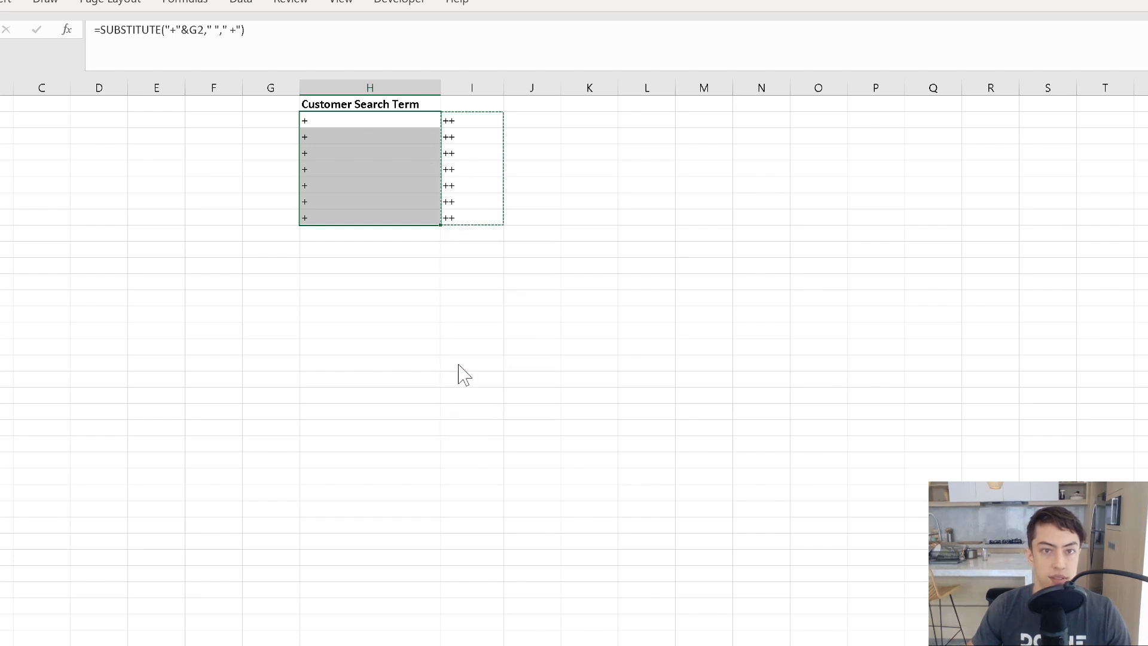
pyautogui.click(352, 169)
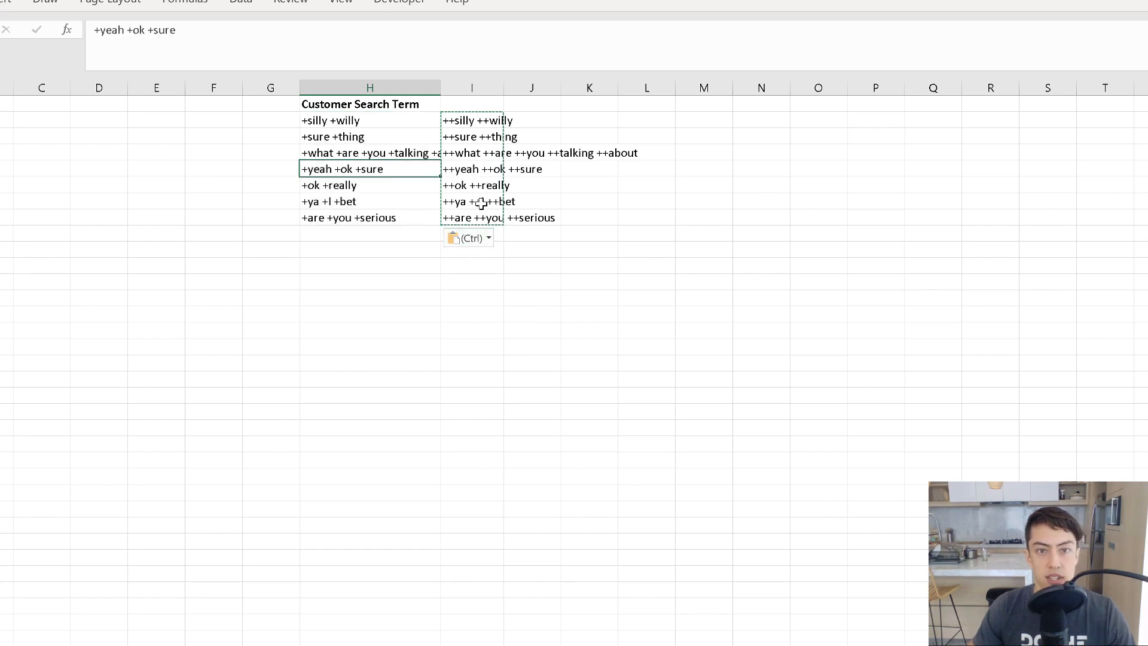
# - Clear the leftover formulas from column I next to the customer search terms
pyautogui.moveTo(482, 106); pyautogui.dragTo(481, 235)
pyautogui.press('Delete')
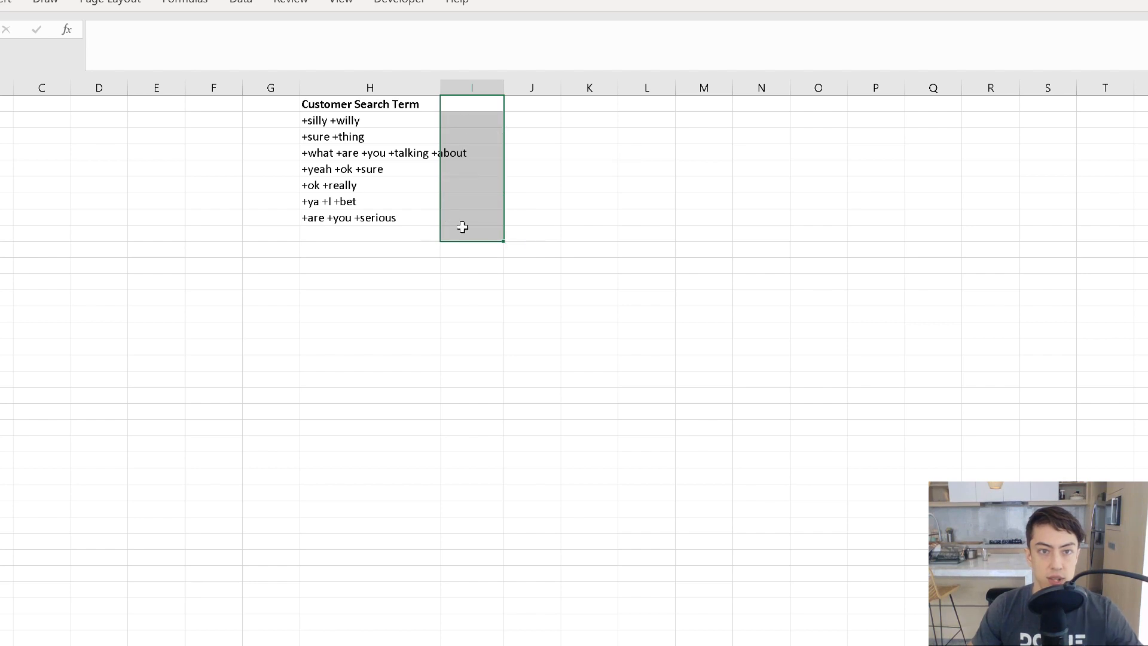
pyautogui.click(589, 201)
pyautogui.click(389, 123)
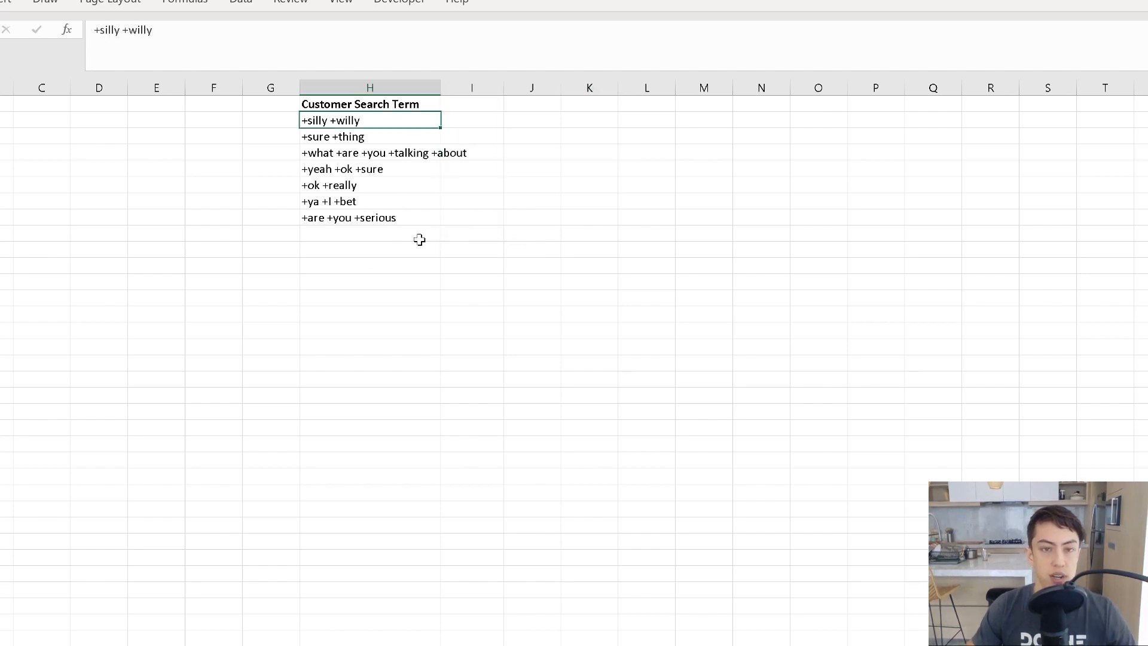
pyautogui.click(549, 142)
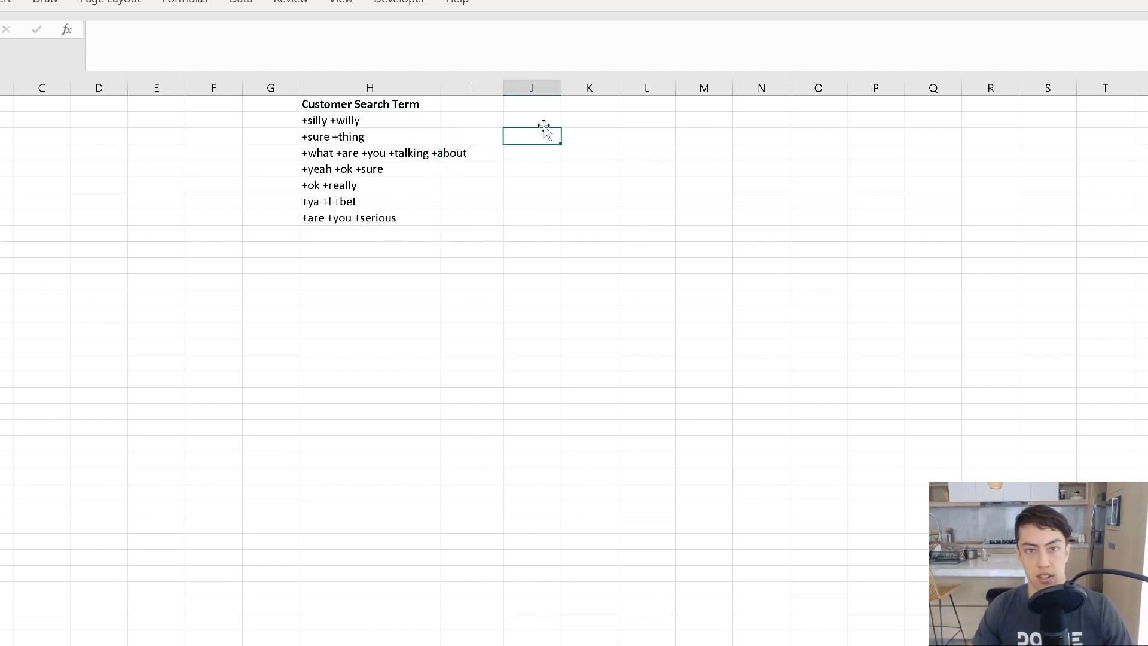
pyautogui.click(535, 120)
pyautogui.write('broad')
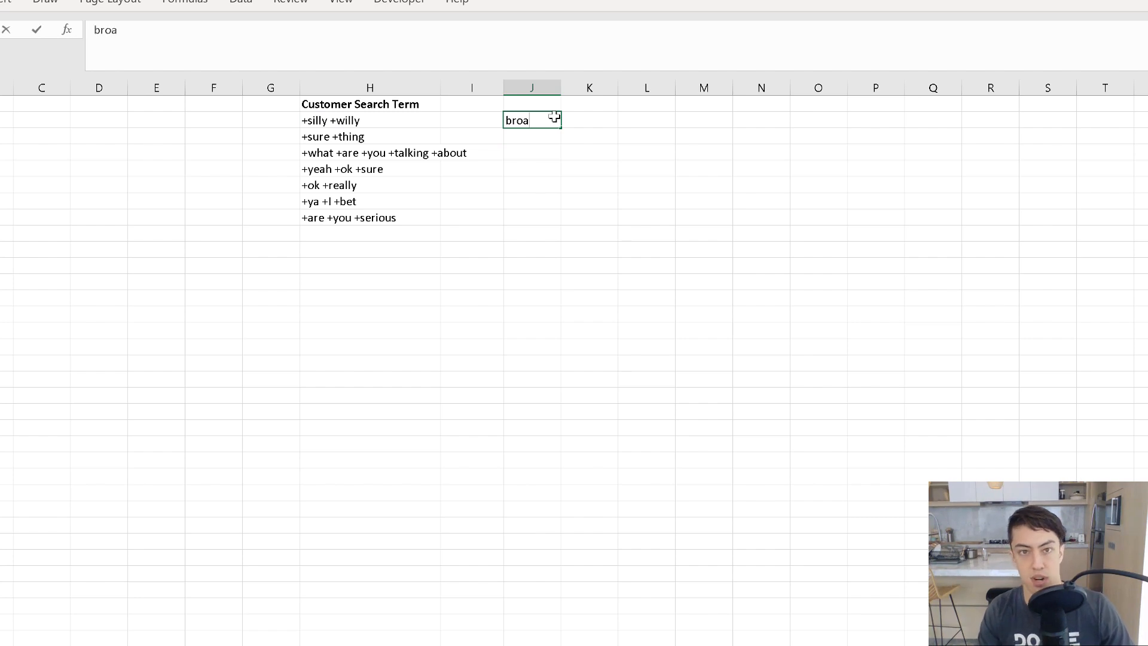
pyautogui.press('BackSpace')
pyautogui.press('BackSpace')
pyautogui.press('BackSpace')
pyautogui.press('BackSpace')
pyautogui.press('BackSpace')
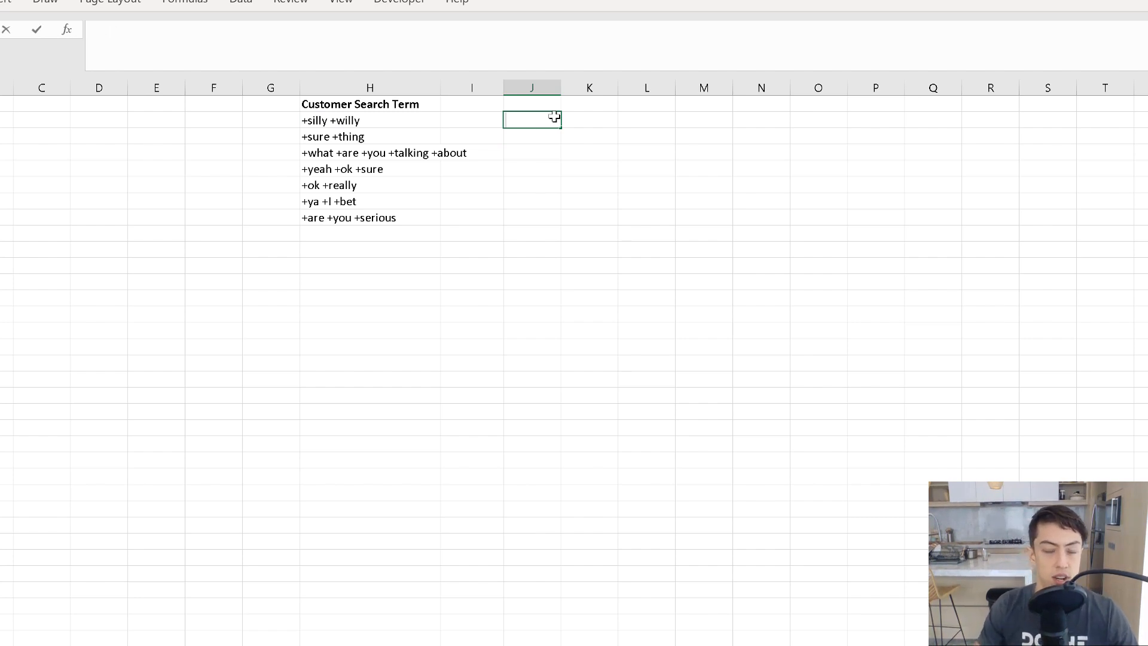
pyautogui.click(558, 237)
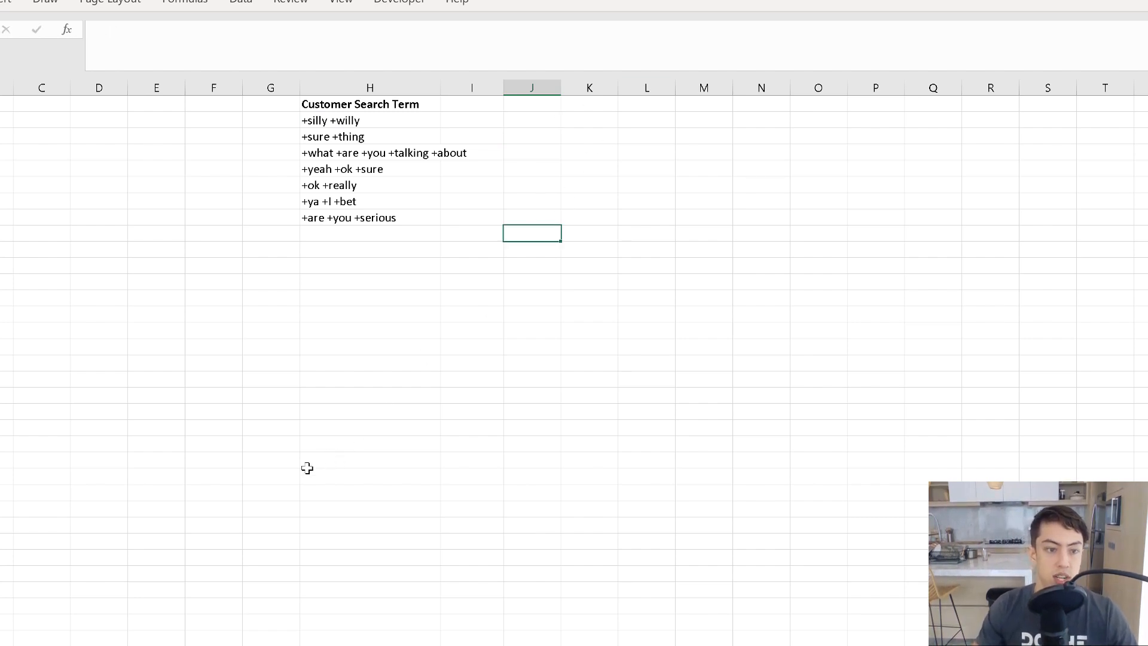
pyautogui.scroll(-1, 269, 478)
pyautogui.scroll(1, 574, 370)
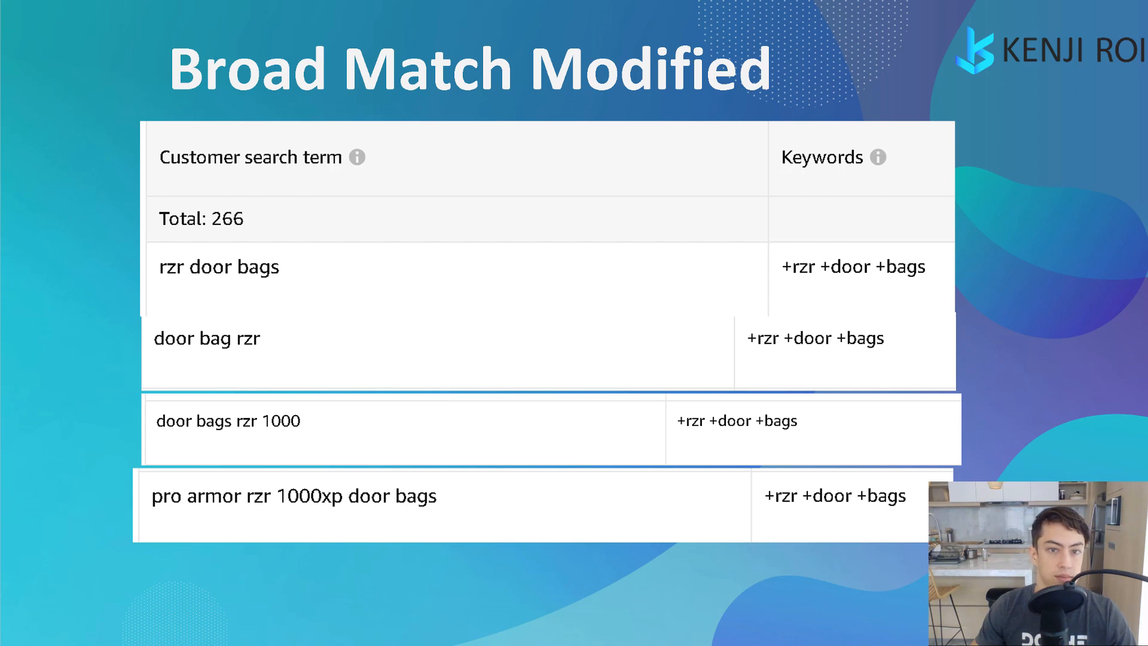
pyautogui.press('Down')
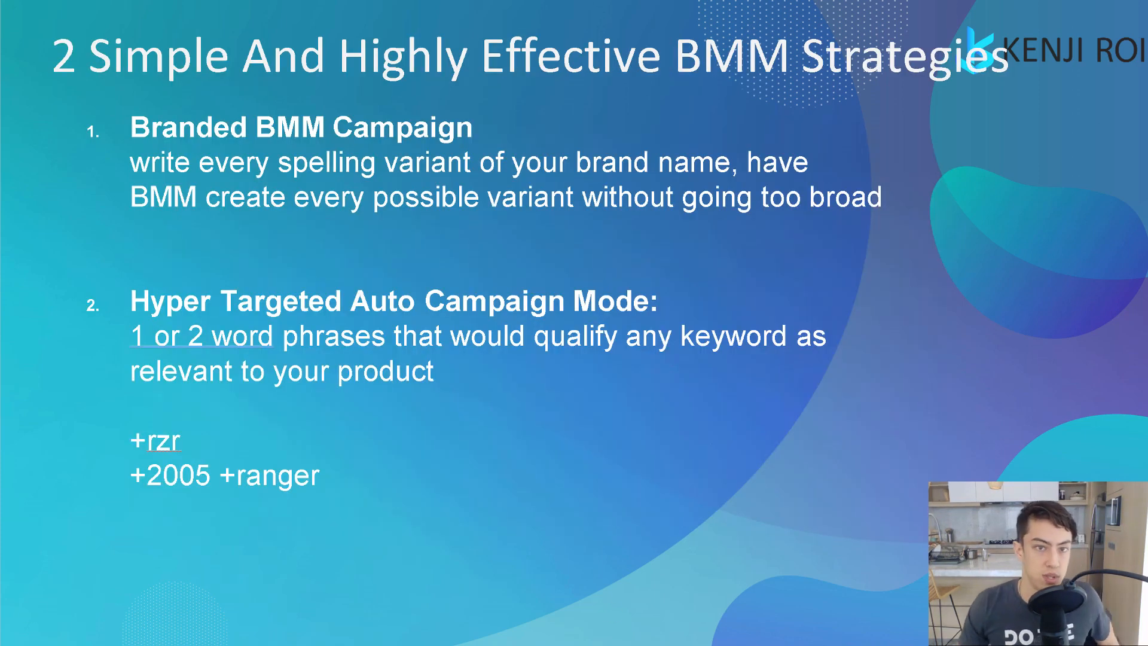